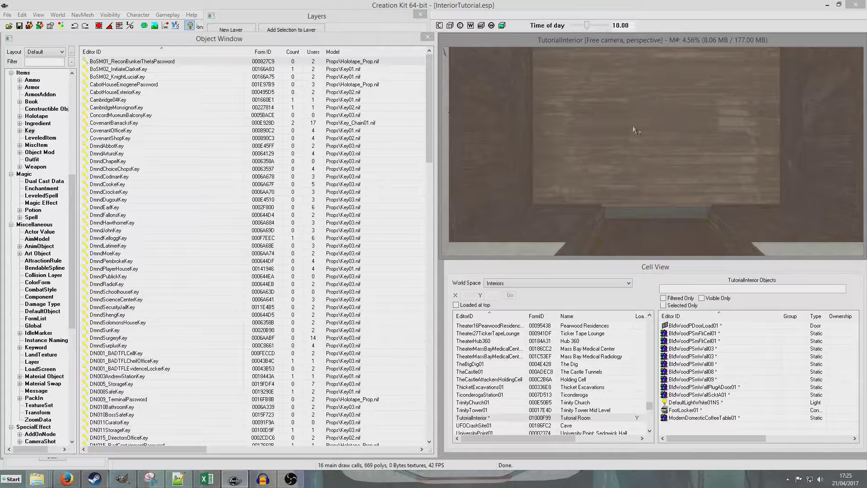
Examine the tutorial room's floor, door frame, door and door wall pieces, along with the open floor between the side walls
{"action": "left_click", "coordinate": [631, 128]}
{"action": "scroll", "coordinate": [631, 128], "scroll_direction": "down", "scroll_amount": 6}
{"action": "middle_click_drag", "start_coordinate": [684, 131], "coordinate": [824, 128], "text": "shift"}
{"action": "scroll", "coordinate": [682, 120], "scroll_direction": "up", "scroll_amount": 6}
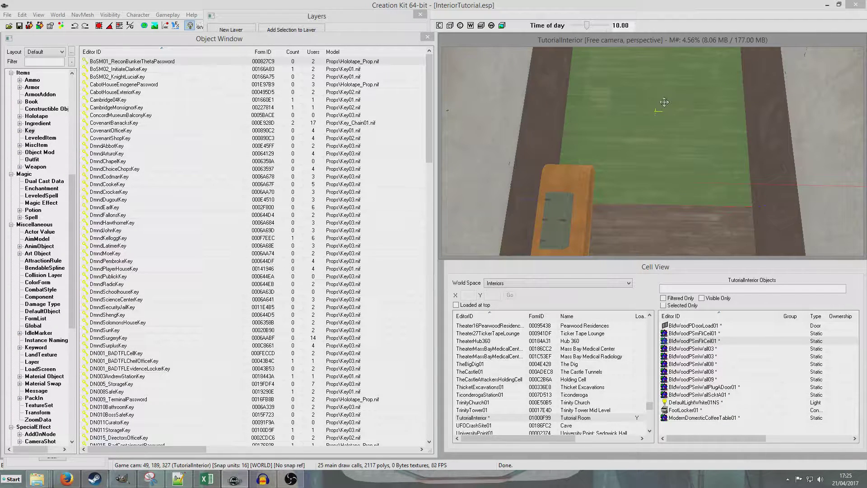
{"action": "middle_click_drag", "start_coordinate": [665, 102], "coordinate": [667, 144]}
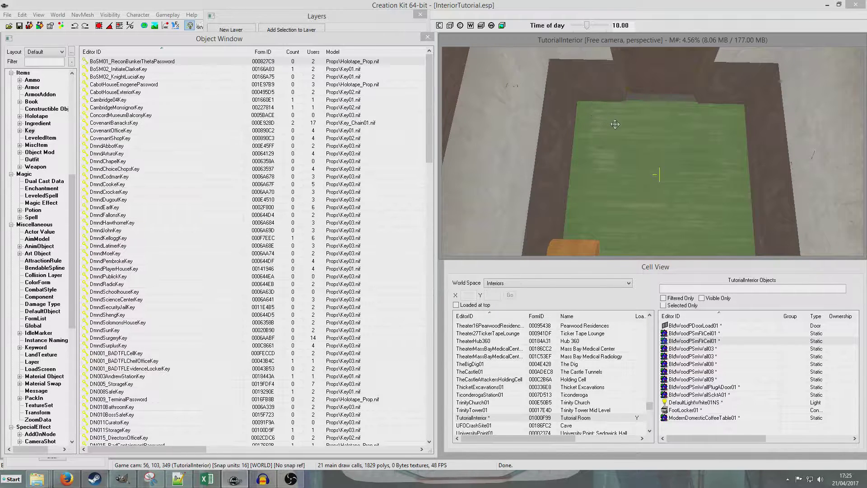
{"action": "scroll", "coordinate": [615, 124], "scroll_direction": "down", "scroll_amount": 5}
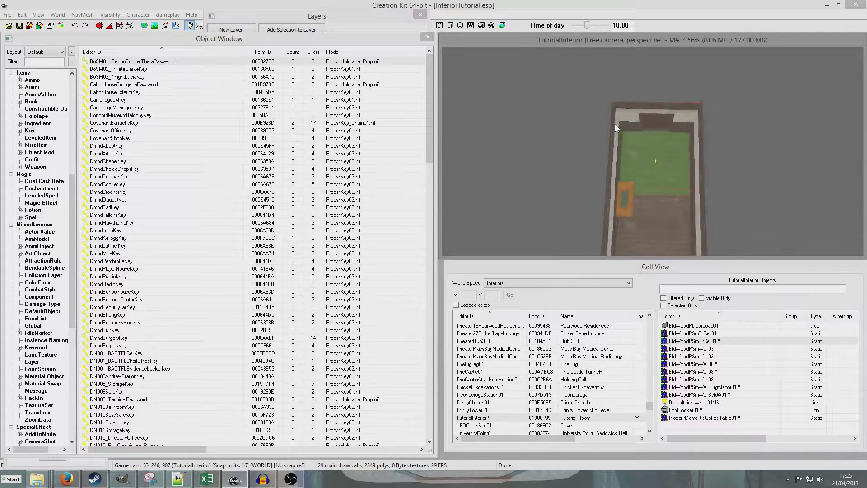
{"action": "scroll", "coordinate": [616, 123], "scroll_direction": "up", "scroll_amount": 2}
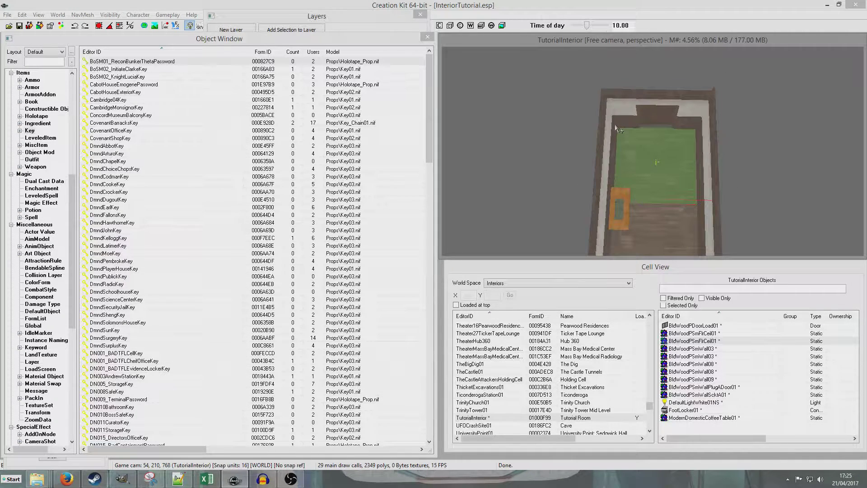
{"action": "left_click", "coordinate": [640, 119]}
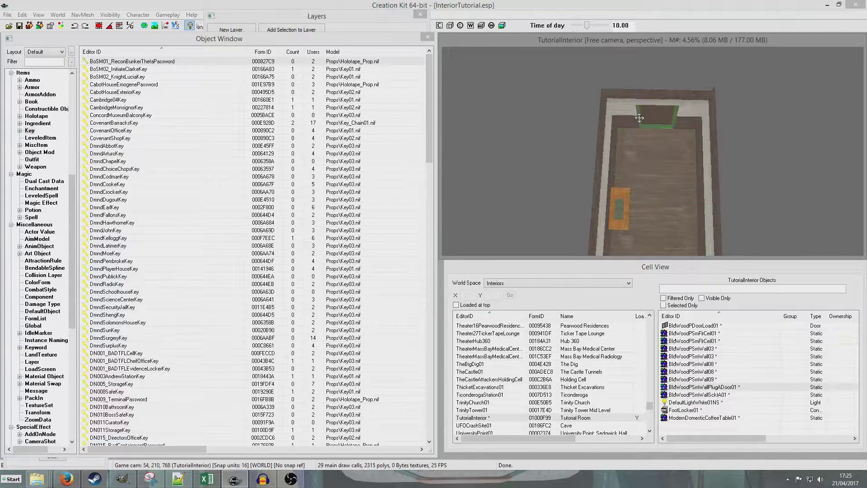
{"action": "left_click", "coordinate": [653, 120]}
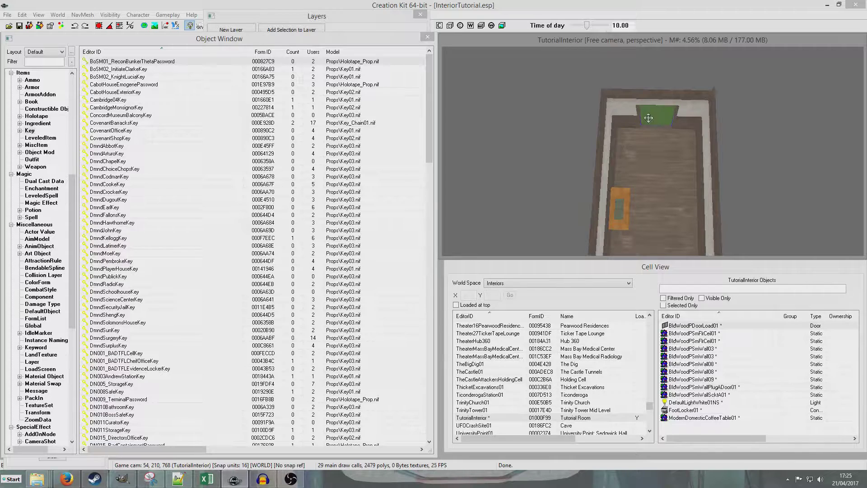
{"action": "left_click", "coordinate": [681, 121]}
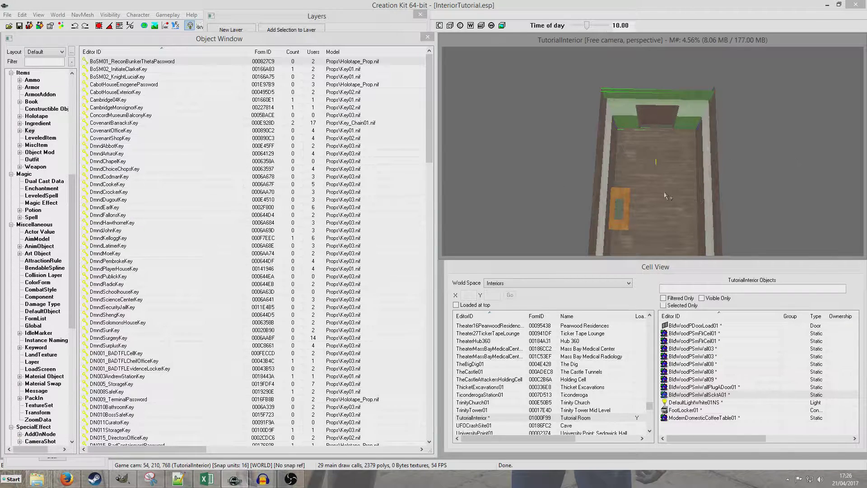
{"action": "scroll", "coordinate": [664, 193], "scroll_direction": "up", "scroll_amount": 4}
{"action": "middle_click_drag", "start_coordinate": [665, 193], "coordinate": [722, 133], "text": "shift"}
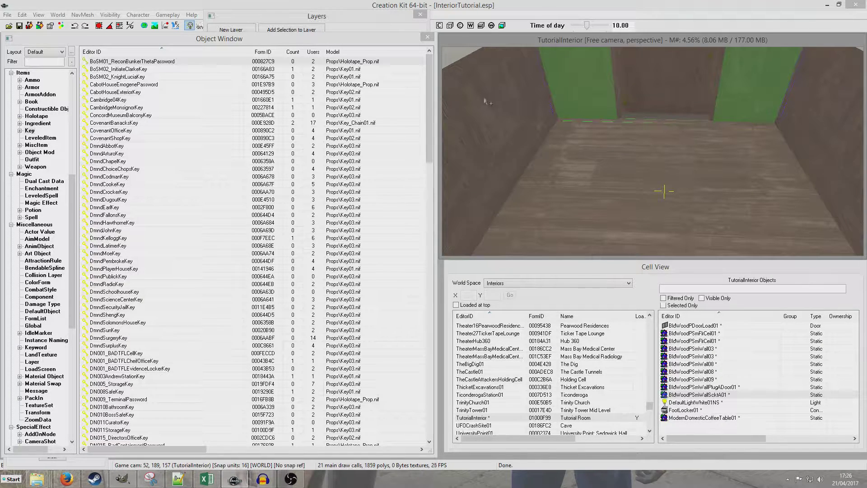
Turn on NavMesh Mode and arrange the Layers and Navmesh windows over the Object Window
{"action": "left_click_drag", "start_coordinate": [319, 22], "coordinate": [306, 74]}
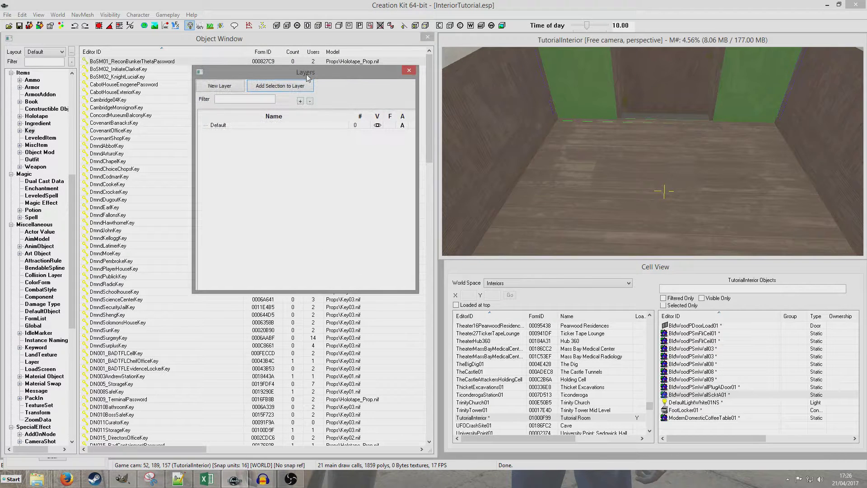
{"action": "left_click", "coordinate": [251, 21]}
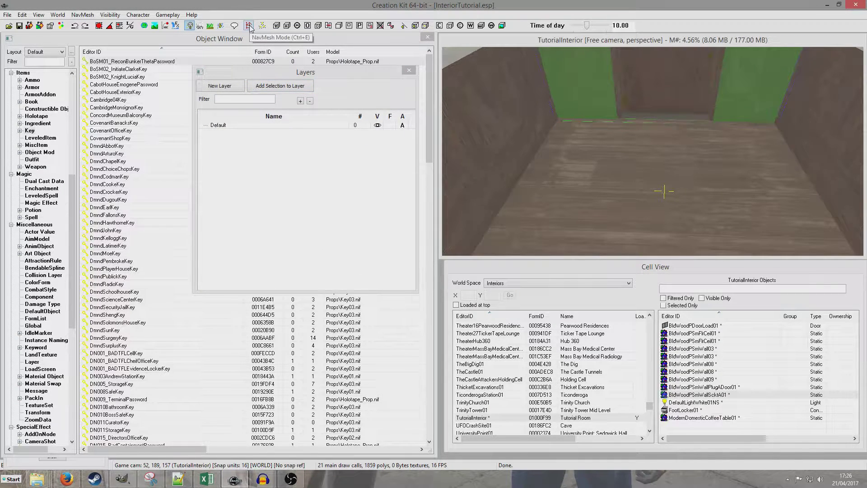
{"action": "left_click", "coordinate": [250, 26]}
{"action": "left_click_drag", "start_coordinate": [173, 68], "coordinate": [220, 47]}
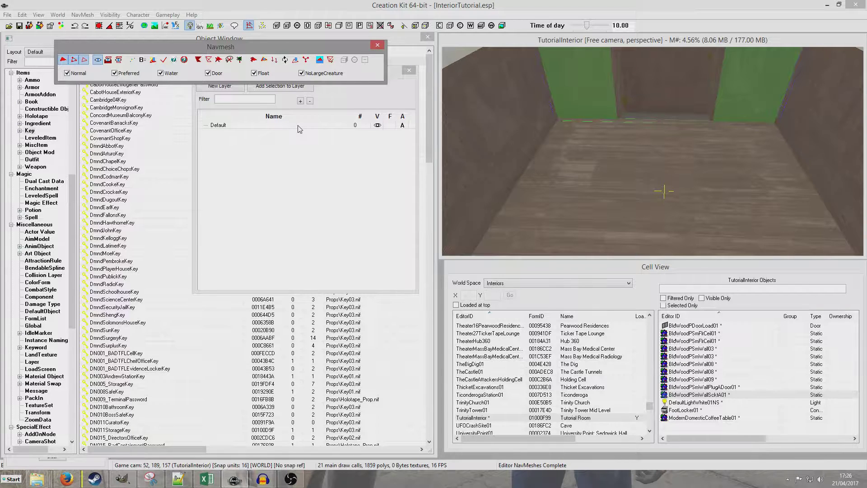
{"action": "left_click", "coordinate": [84, 59]}
Place the first navmesh vertex in the floor corner between the door wall and the coffee table's side wall
{"action": "right_click", "coordinate": [613, 179], "text": "ctrl"}
{"action": "left_click", "coordinate": [579, 44]}
{"action": "scroll", "coordinate": [610, 176], "scroll_direction": "up", "scroll_amount": 3}
{"action": "scroll", "coordinate": [611, 176], "scroll_direction": "down", "scroll_amount": 4}
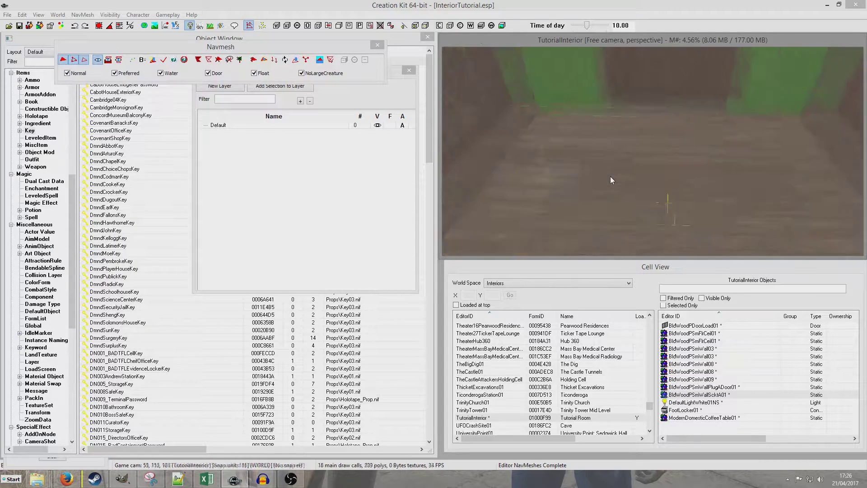
{"action": "scroll", "coordinate": [610, 180], "scroll_direction": "down", "scroll_amount": 5}
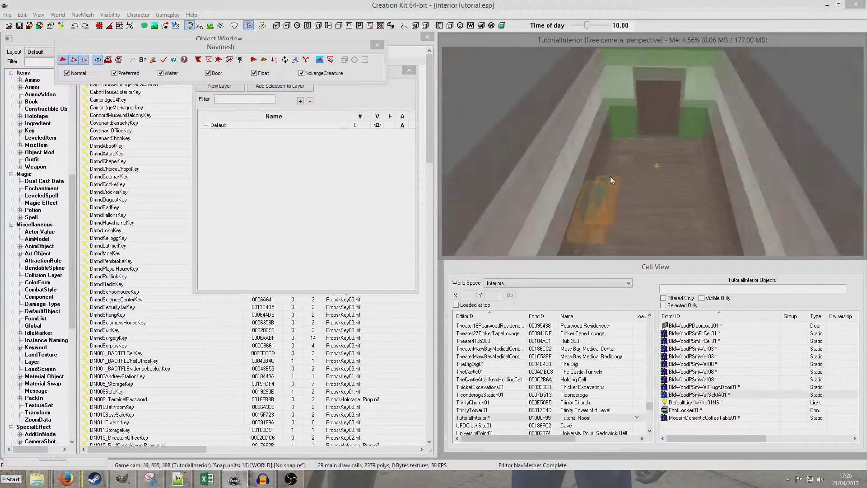
{"action": "scroll", "coordinate": [610, 176], "scroll_direction": "up", "scroll_amount": 5}
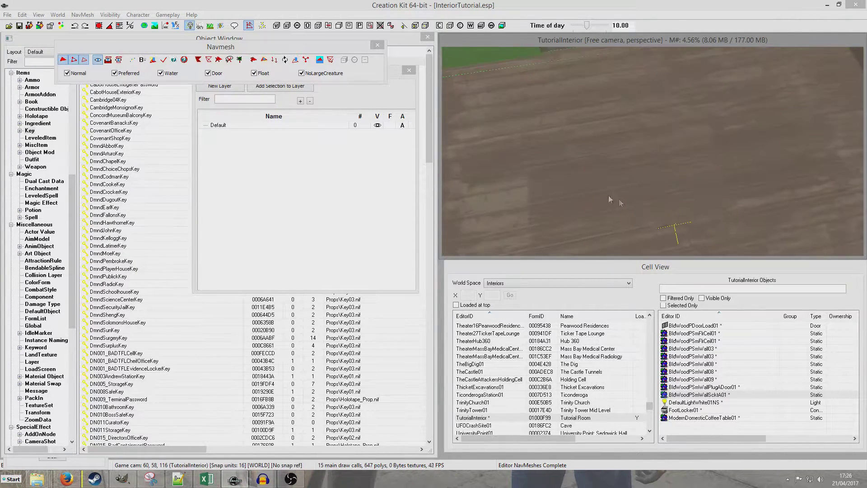
{"action": "scroll", "coordinate": [615, 180], "scroll_direction": "down", "scroll_amount": 2}
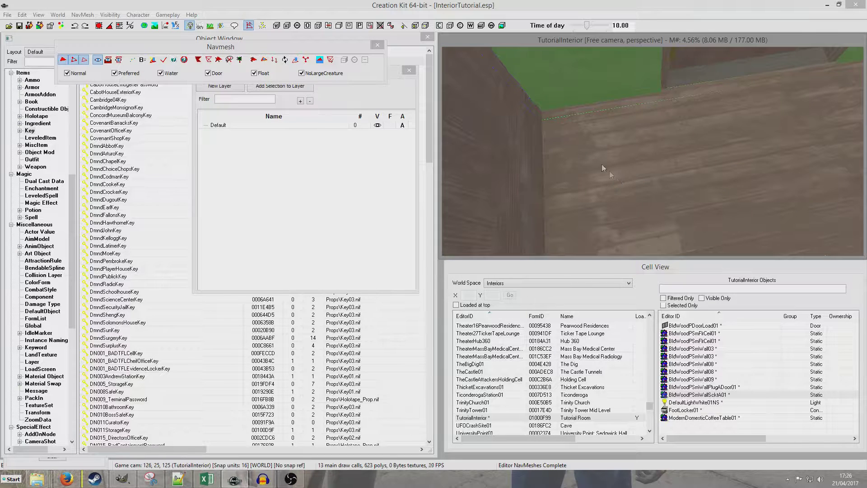
{"action": "right_click", "coordinate": [554, 128]}
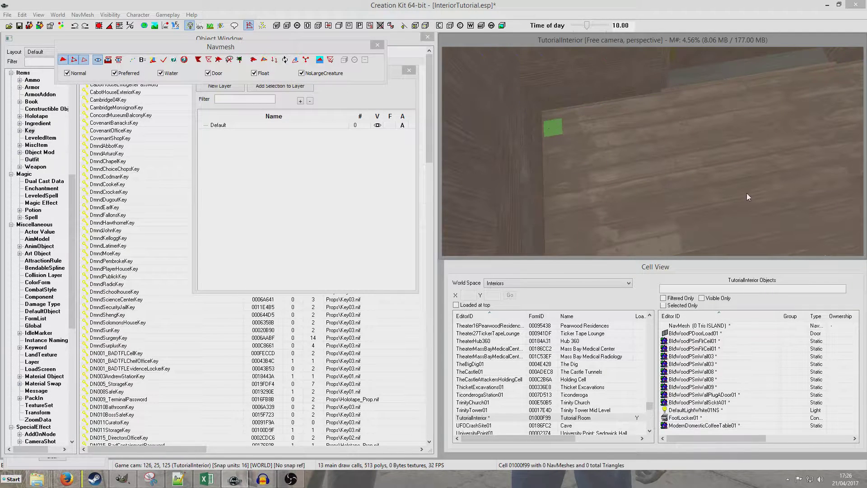
Add vertices in the door wall's other floor corner and partway along the coffee table's side wall, forming the first navmesh triangle
{"action": "scroll", "coordinate": [747, 193], "scroll_direction": "down", "scroll_amount": 3}
{"action": "scroll", "coordinate": [747, 195], "scroll_direction": "up", "scroll_amount": 4}
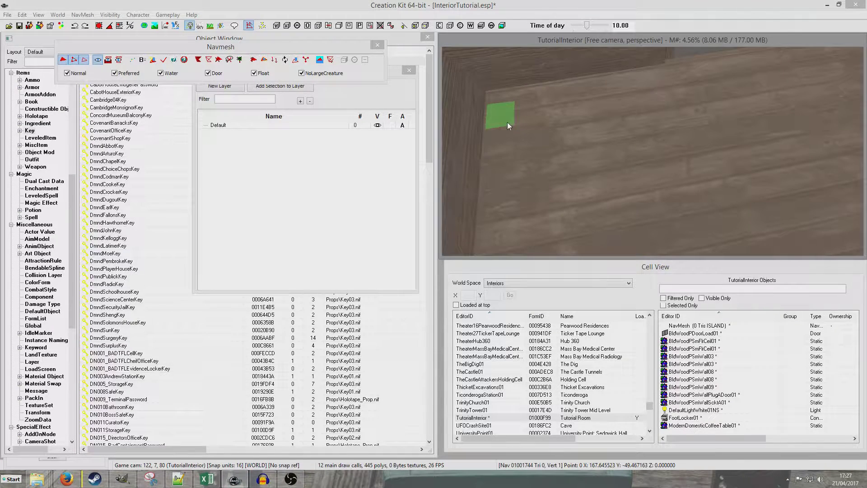
{"action": "scroll", "coordinate": [634, 150], "scroll_direction": "down", "scroll_amount": 5}
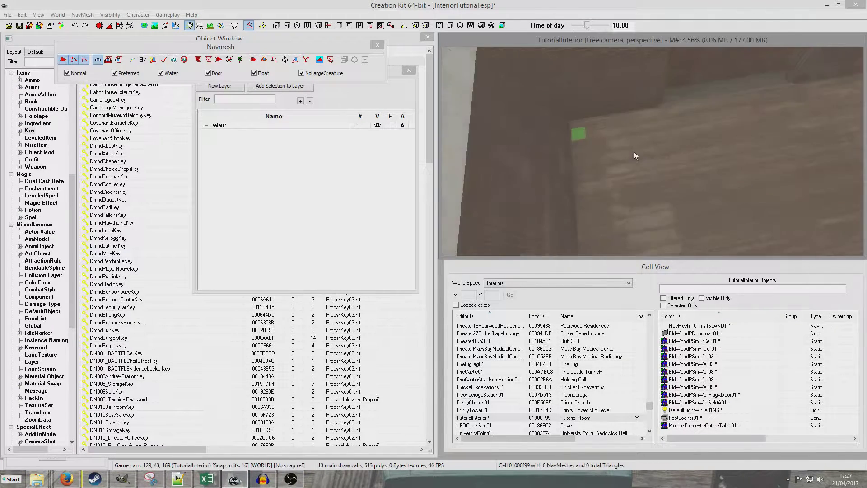
{"action": "middle_click_drag", "start_coordinate": [702, 152], "coordinate": [654, 158]}
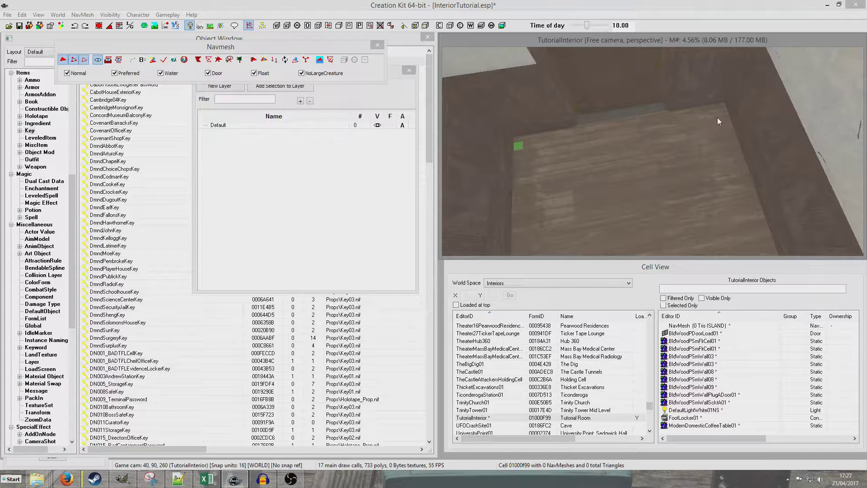
{"action": "middle_click_drag", "start_coordinate": [606, 198], "coordinate": [617, 172]}
{"action": "scroll", "coordinate": [617, 172], "scroll_direction": "down", "scroll_amount": 2}
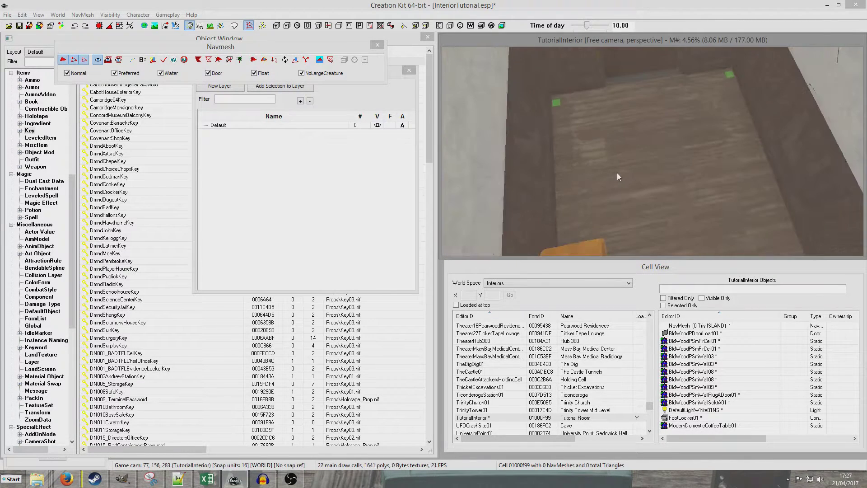
{"action": "right_click", "coordinate": [560, 194], "text": "ctrl"}
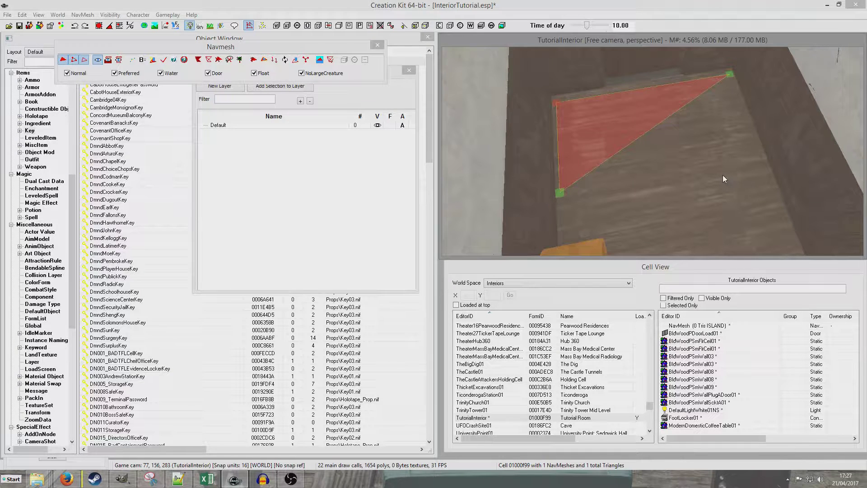
Add a vertex on the wall opposite the coffee table to complete a four-cornered navmesh area in front of the door
{"action": "scroll", "coordinate": [723, 175], "scroll_direction": "down", "scroll_amount": 5}
{"action": "mouse_move", "coordinate": [723, 175]}
{"action": "middle_mouse_down", "text": "shift"}
{"action": "mouse_move", "coordinate": [710, 169]}
{"action": "mouse_move", "coordinate": [711, 132]}
{"action": "mouse_move", "coordinate": [711, 182]}
{"action": "mouse_move", "coordinate": [733, 184]}
{"action": "mouse_move", "coordinate": [730, 176]}
{"action": "middle_mouse_up", "text": "shift"}
{"action": "scroll", "coordinate": [711, 182], "scroll_direction": "up", "scroll_amount": 5}
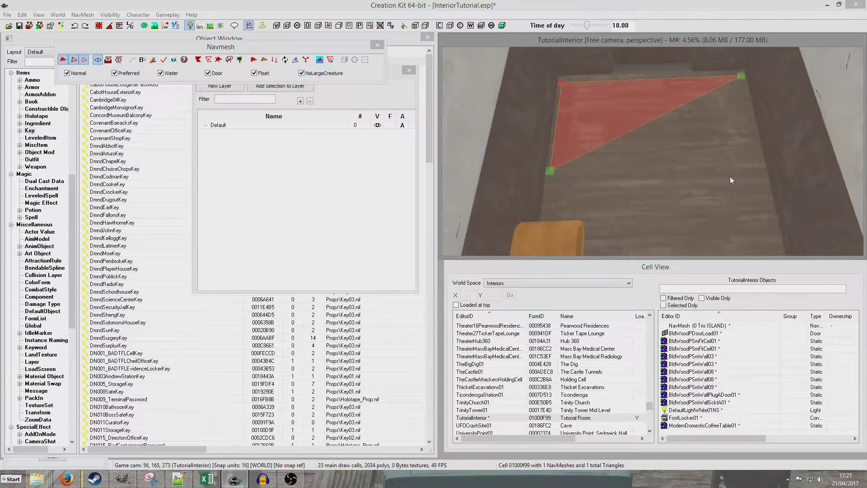
{"action": "right_click", "coordinate": [762, 175], "text": "ctrl"}
Extend the navmesh with one vertex at the door-facing end of the coffee table and another on the opposite wall
{"action": "middle_click_drag", "start_coordinate": [763, 174], "coordinate": [635, 191], "text": "shift"}
{"action": "scroll", "coordinate": [645, 188], "scroll_direction": "up", "scroll_amount": 3}
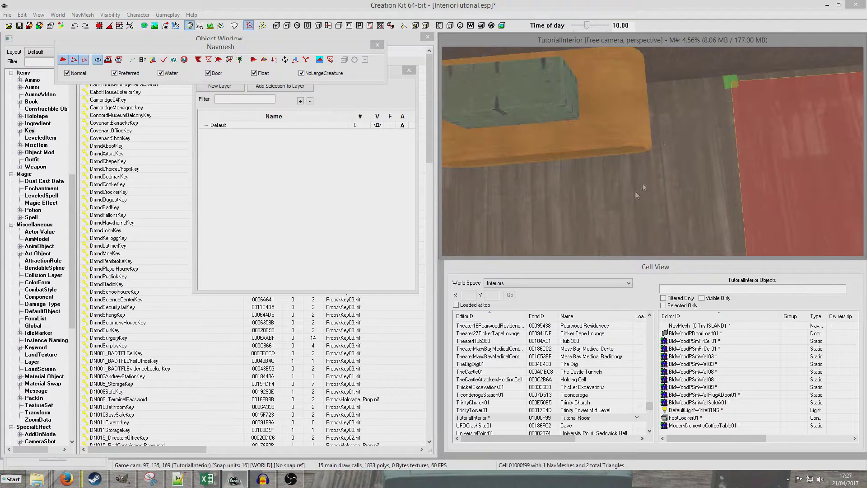
{"action": "right_click", "coordinate": [654, 92], "text": "ctrl"}
{"action": "scroll", "coordinate": [654, 91], "scroll_direction": "down", "scroll_amount": 6}
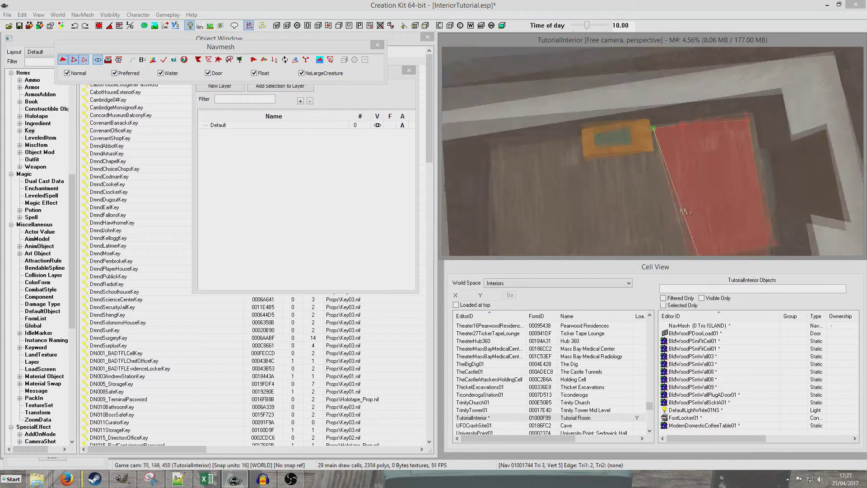
{"action": "middle_click_drag", "start_coordinate": [685, 211], "coordinate": [706, 169], "text": "shift"}
{"action": "scroll", "coordinate": [706, 169], "scroll_direction": "up", "scroll_amount": 4}
{"action": "right_click", "coordinate": [808, 153], "text": "ctrl"}
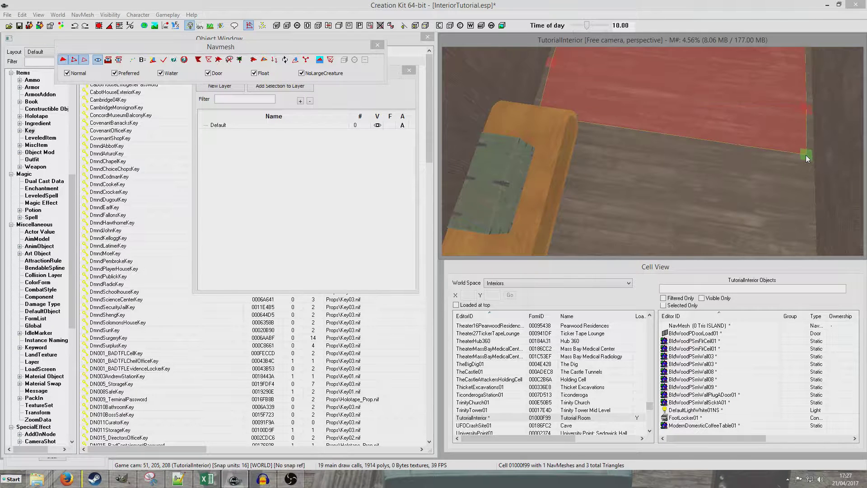
Add a navmesh vertex just off the coffee table's inner corner, forming a narrow triangle along the mesh's open edge
{"action": "scroll", "coordinate": [670, 204], "scroll_direction": "down", "scroll_amount": 5}
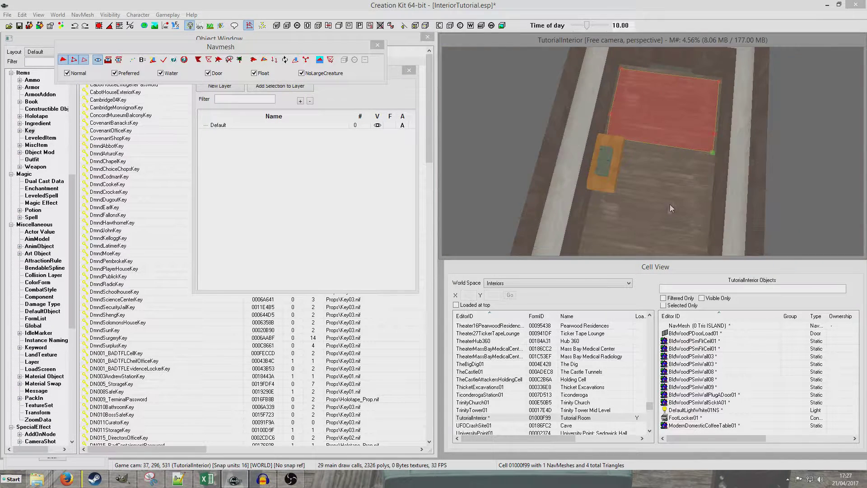
{"action": "middle_click_drag", "start_coordinate": [670, 205], "coordinate": [617, 205], "text": "shift"}
{"action": "scroll", "coordinate": [655, 181], "scroll_direction": "up", "scroll_amount": 4}
{"action": "left_click", "coordinate": [675, 151], "text": "ctrl"}
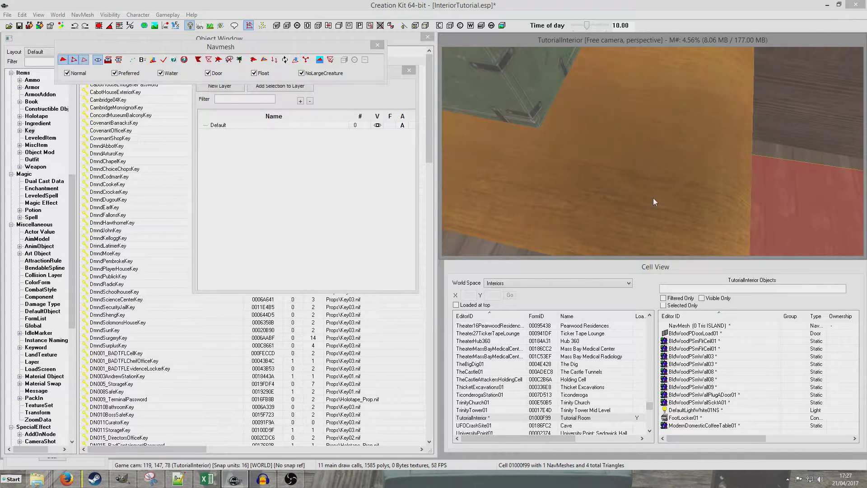
{"action": "left_click", "coordinate": [668, 197]}
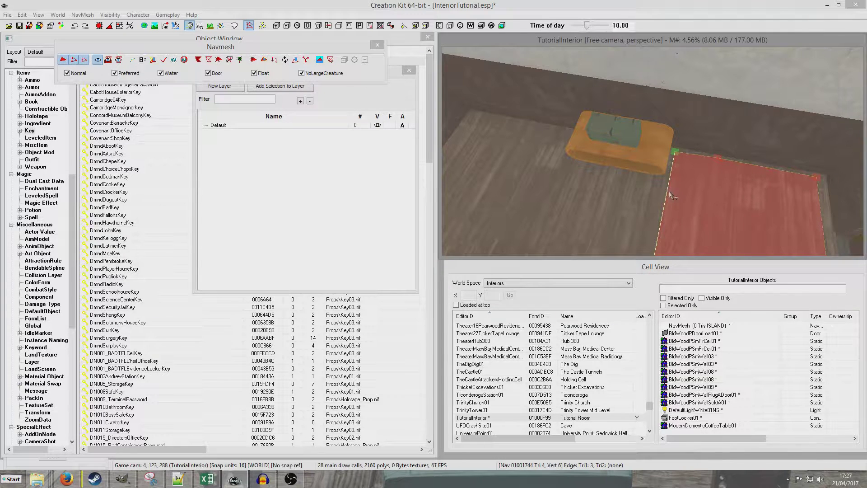
{"action": "middle_click_drag", "start_coordinate": [669, 191], "coordinate": [667, 211], "text": "shift"}
{"action": "scroll", "coordinate": [669, 215], "scroll_direction": "up", "scroll_amount": 2}
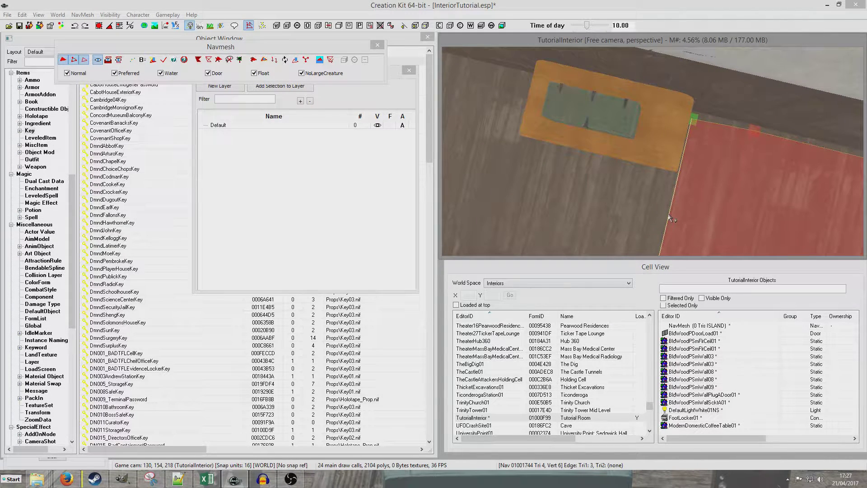
{"action": "right_click", "coordinate": [675, 190]}
Select the new vertex beside the coffee table's inner corner and nudge it slightly
{"action": "middle_click_drag", "start_coordinate": [676, 192], "coordinate": [640, 110], "text": "shift"}
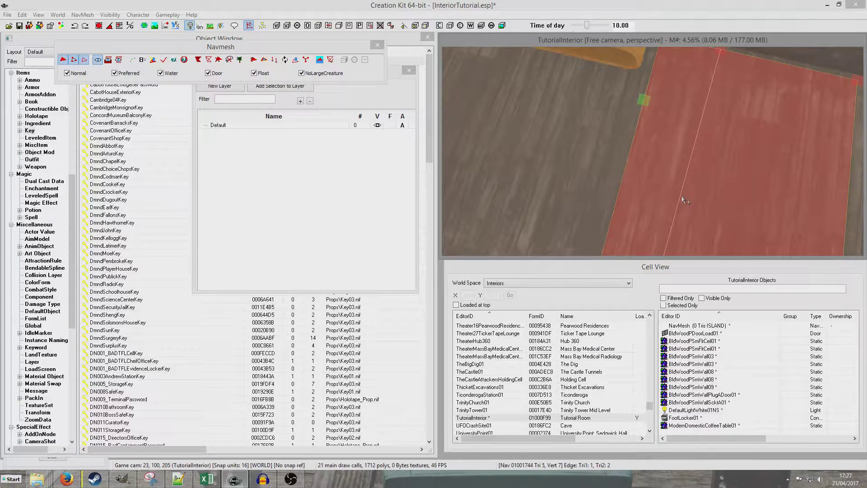
{"action": "left_click", "coordinate": [643, 101]}
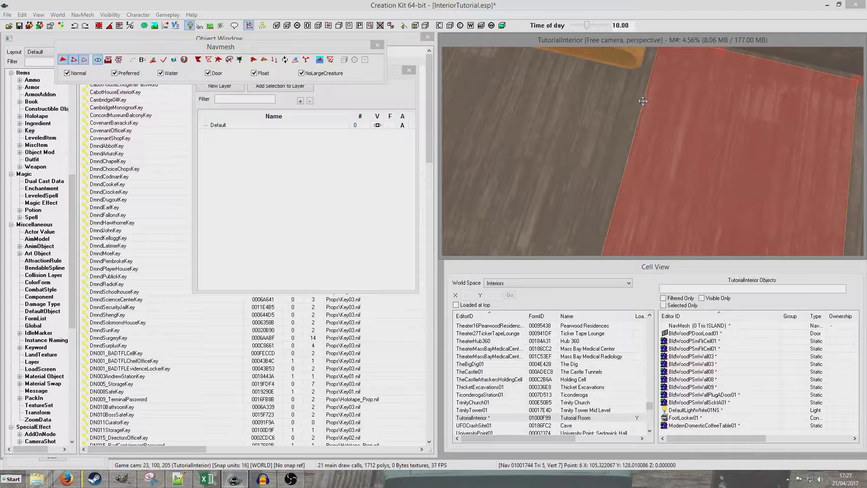
{"action": "mouse_move", "coordinate": [643, 101]}
{"action": "left_mouse_down"}
{"action": "mouse_move", "coordinate": [600, 99]}
{"action": "mouse_move", "coordinate": [645, 102]}
{"action": "left_mouse_up"}
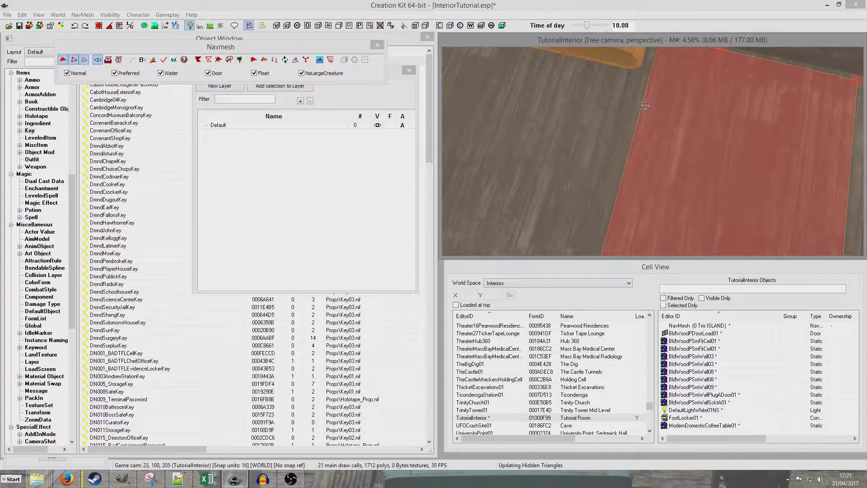
Inspect the navmesh's open edge from the coffee table to the vertex on the opposite wall
{"action": "scroll", "coordinate": [645, 108], "scroll_direction": "down", "scroll_amount": 4}
{"action": "scroll", "coordinate": [651, 154], "scroll_direction": "up", "scroll_amount": 3}
{"action": "middle_click_drag", "start_coordinate": [626, 217], "coordinate": [633, 187]}
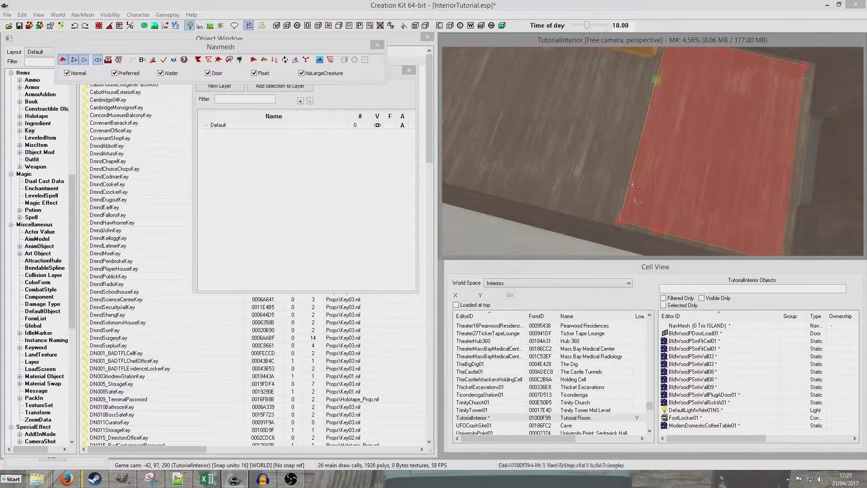
{"action": "left_click", "coordinate": [618, 222]}
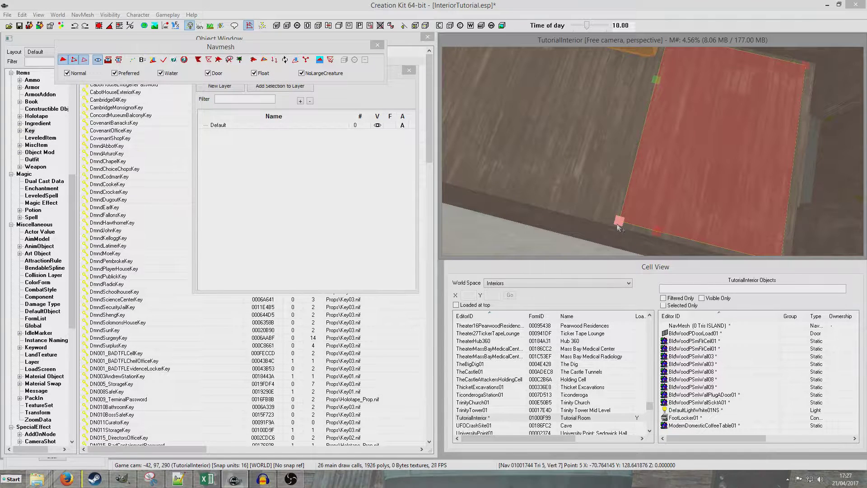
{"action": "left_click", "coordinate": [712, 181]}
{"action": "left_click", "coordinate": [570, 141]}
{"action": "middle_click_drag", "start_coordinate": [570, 141], "coordinate": [598, 181]}
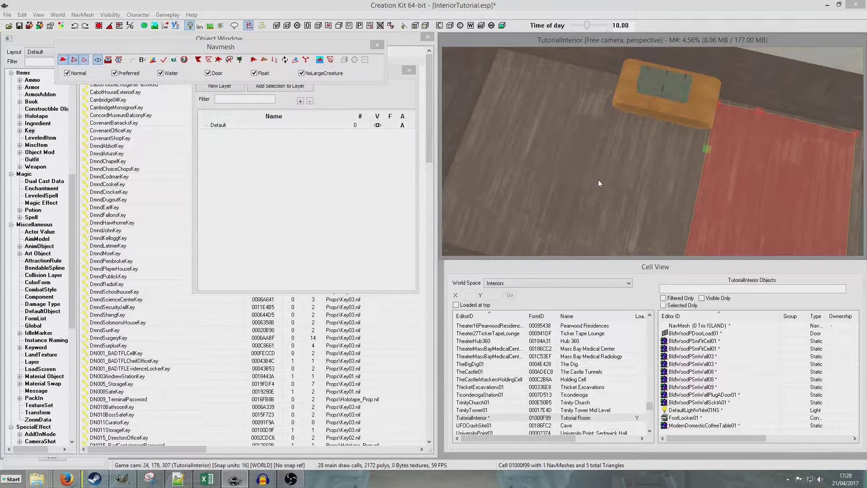
Extend the navmesh with vertices along the opposite wall and off the coffee table's inner corner at its far end
{"action": "right_click", "coordinate": [598, 115], "text": "ctrl"}
{"action": "middle_click_drag", "start_coordinate": [598, 116], "coordinate": [686, 201], "text": "shift"}
{"action": "right_click", "coordinate": [739, 140], "text": "ctrl"}
{"action": "right_click", "coordinate": [689, 110], "text": "ctrl"}
{"action": "left_click", "coordinate": [637, 69]}
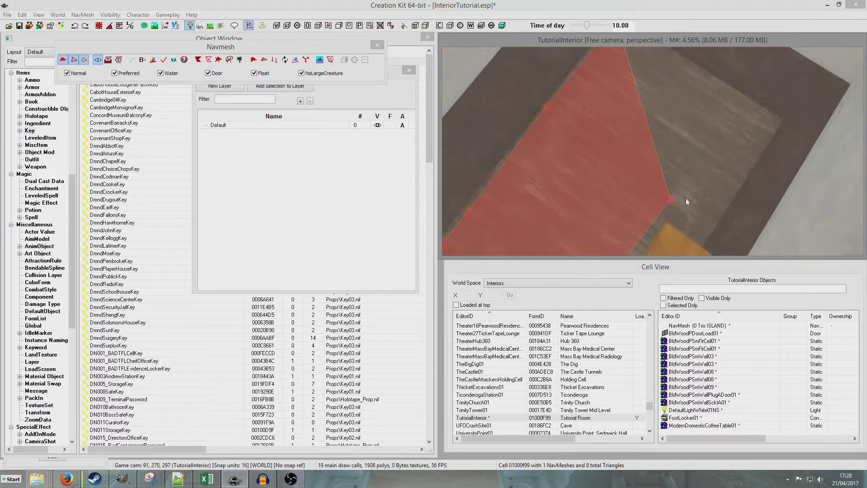
Add navmesh vertices in the room's far corner and against the wall just past the coffee table's far end
{"action": "right_click", "coordinate": [774, 120], "text": "ctrl"}
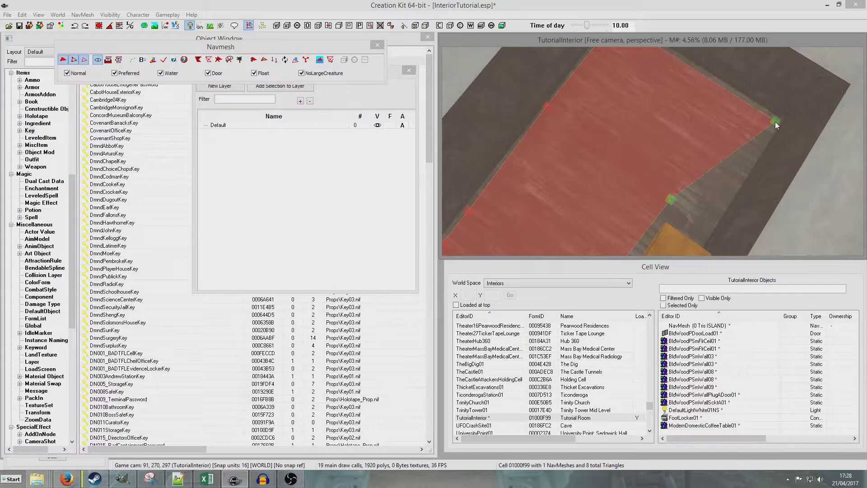
{"action": "middle_click_drag", "start_coordinate": [775, 121], "coordinate": [691, 167], "text": "shift"}
{"action": "right_click", "coordinate": [717, 171], "text": "ctrl"}
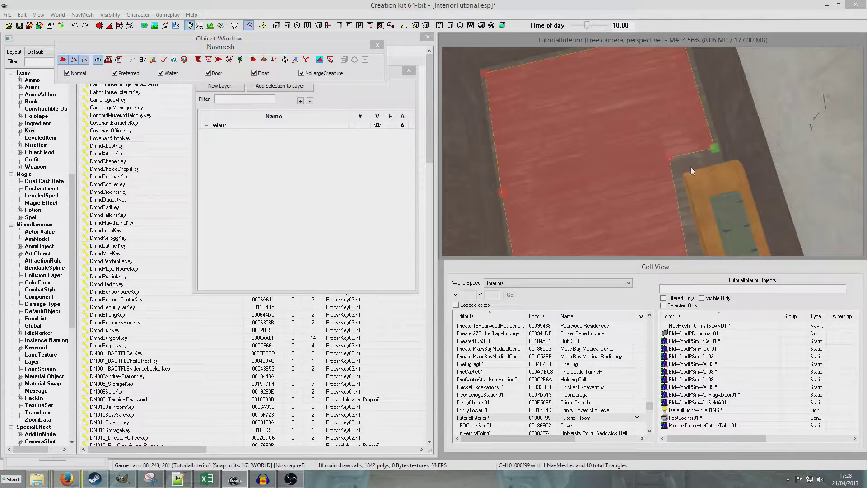
Select the two navmesh vertices at the coffee table's far end and move them together closer to the table
{"action": "left_click", "coordinate": [669, 157]}
{"action": "left_click", "coordinate": [715, 149], "text": "ctrl"}
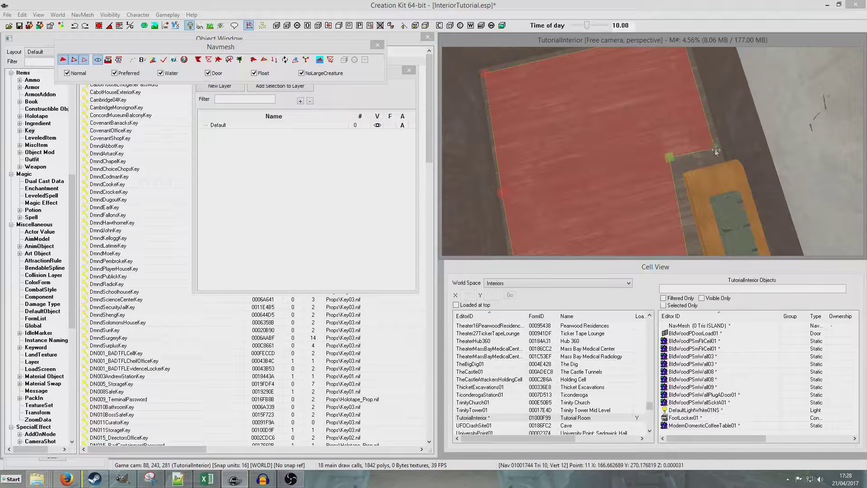
{"action": "left_click_drag", "start_coordinate": [716, 151], "coordinate": [723, 160]}
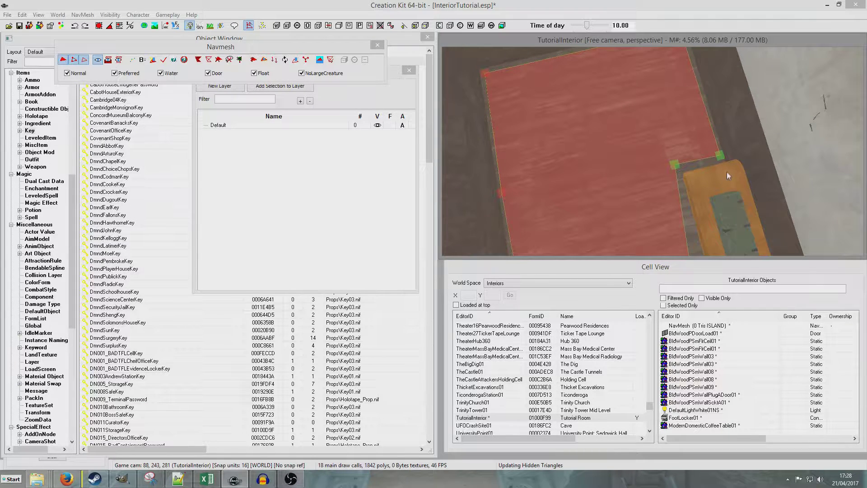
Delete the wall-side vertex at the coffee table's far end, recreate it, and build a triangle with the room-corner and table-corner vertices
{"action": "left_click", "coordinate": [719, 158]}
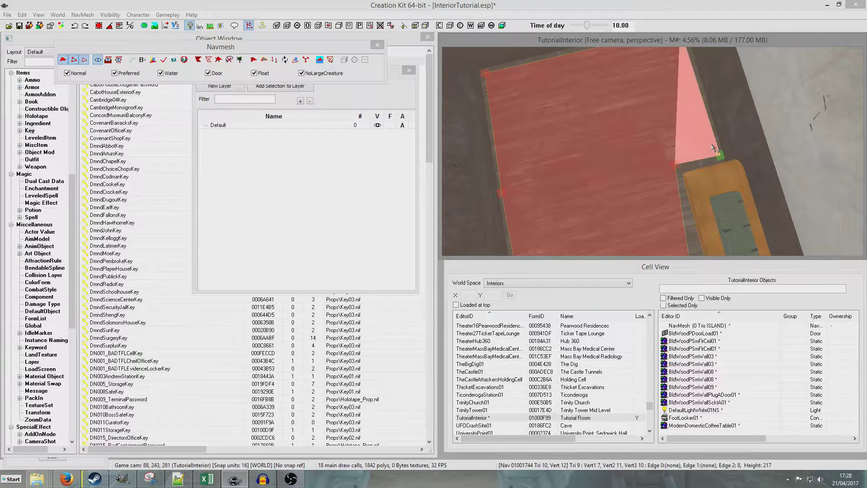
{"action": "key", "text": "Delete"}
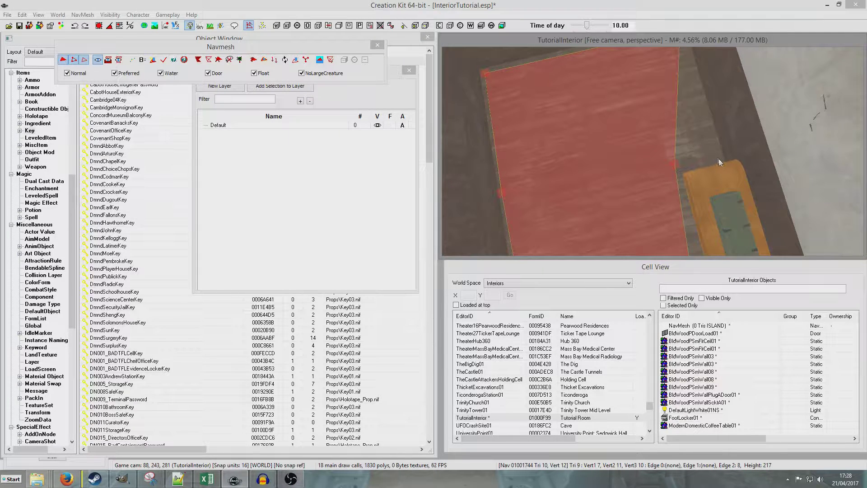
{"action": "right_click", "coordinate": [715, 155], "text": "ctrl"}
{"action": "middle_click_drag", "start_coordinate": [715, 155], "coordinate": [728, 169], "text": "shift"}
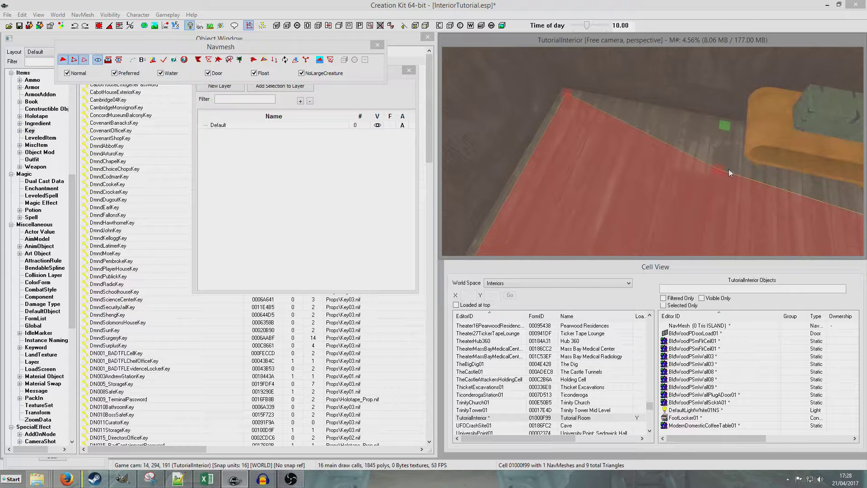
{"action": "left_click", "coordinate": [568, 93], "text": "ctrl"}
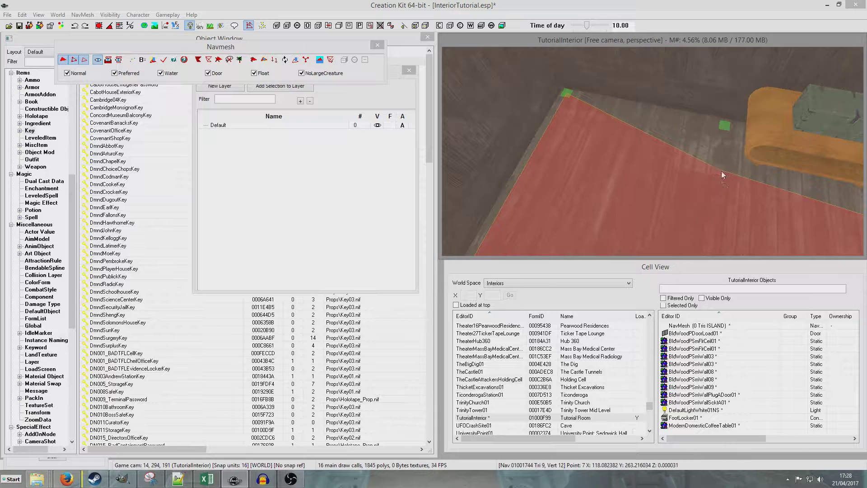
{"action": "left_click", "coordinate": [720, 170], "text": "ctrl"}
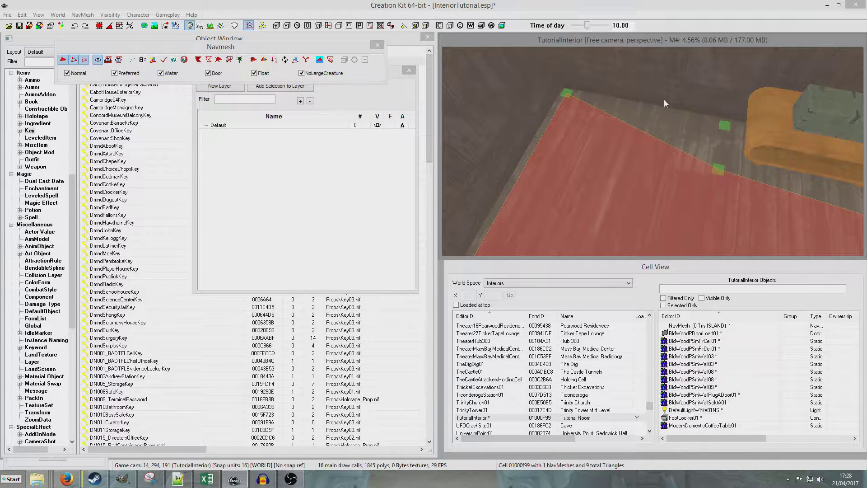
{"action": "key", "text": "a"}
Move the recreated wall-side vertex and the table-corner vertex together slightly closer to the coffee table, and clear the selection
{"action": "left_click", "coordinate": [720, 170], "text": "ctrl"}
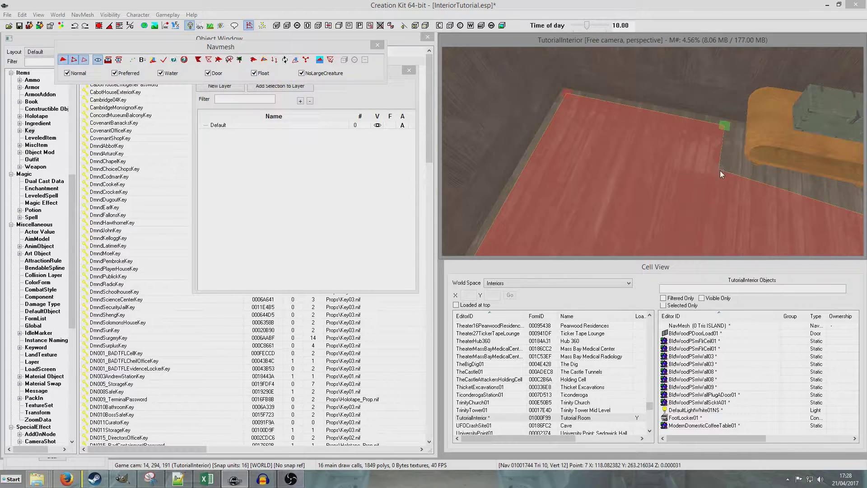
{"action": "left_click", "coordinate": [720, 169], "text": "ctrl"}
{"action": "left_click_drag", "start_coordinate": [720, 170], "coordinate": [729, 169]}
{"action": "left_click", "coordinate": [689, 97]}
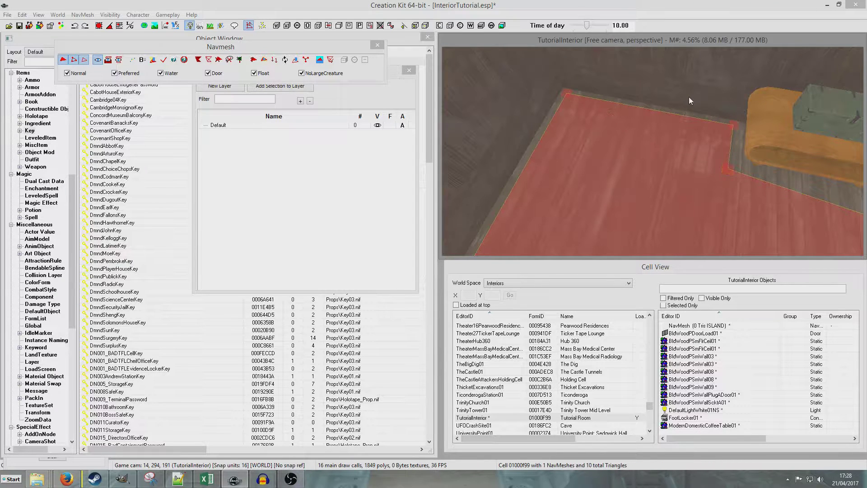
Move the inner-corner vertex at the coffee table's door-facing end closer to the table so the mesh edge follows its side
{"action": "scroll", "coordinate": [689, 97], "scroll_direction": "down", "scroll_amount": 4}
{"action": "middle_click_drag", "start_coordinate": [763, 192], "coordinate": [730, 175]}
{"action": "scroll", "coordinate": [705, 177], "scroll_direction": "up", "scroll_amount": 4}
{"action": "left_click", "coordinate": [661, 175]}
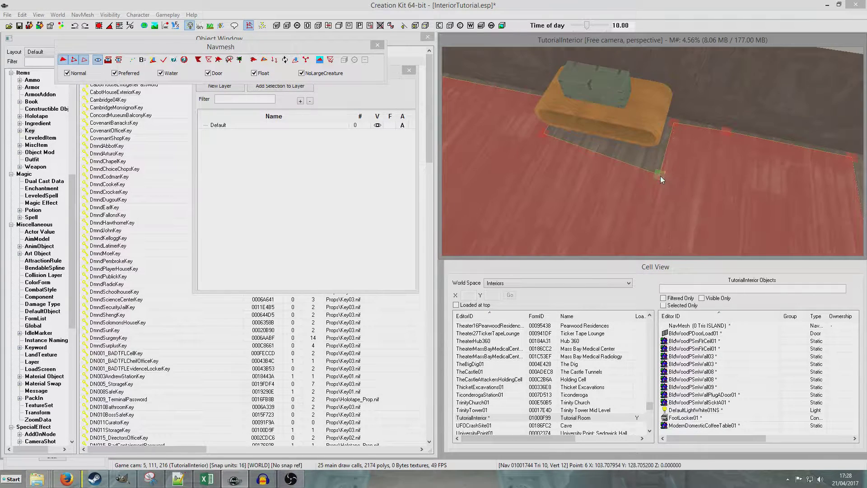
{"action": "left_click_drag", "start_coordinate": [659, 175], "coordinate": [662, 159]}
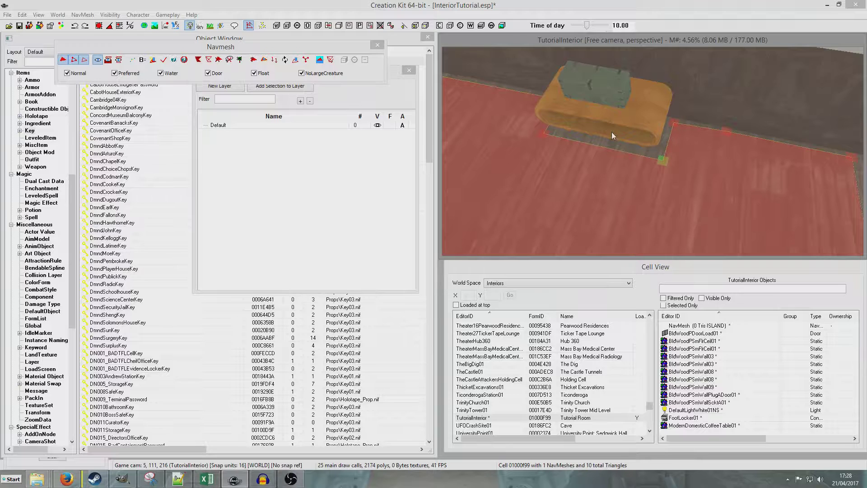
Save the InteriorTutorial.esp plugin with the hand-built navmesh
{"action": "left_click", "coordinate": [227, 50]}
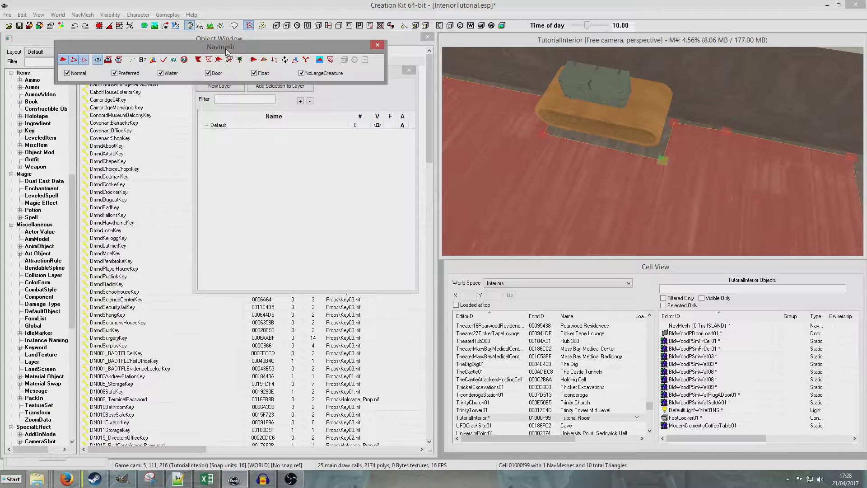
{"action": "left_click", "coordinate": [19, 26]}
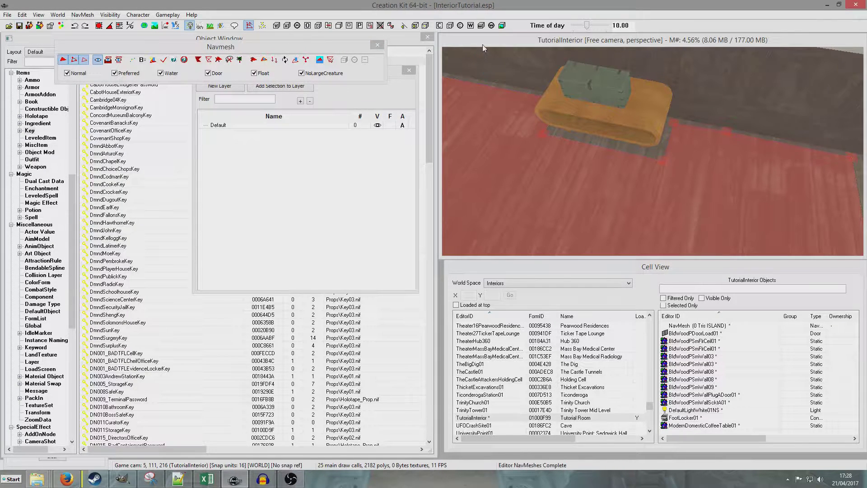
Review the navmesh in front of the door and re-check it for warnings in the Select Triangle dialog
{"action": "scroll", "coordinate": [531, 107], "scroll_direction": "down", "scroll_amount": 5}
{"action": "middle_click_drag", "start_coordinate": [531, 108], "coordinate": [686, 149], "text": "shift"}
{"action": "scroll", "coordinate": [689, 153], "scroll_direction": "up", "scroll_amount": 5}
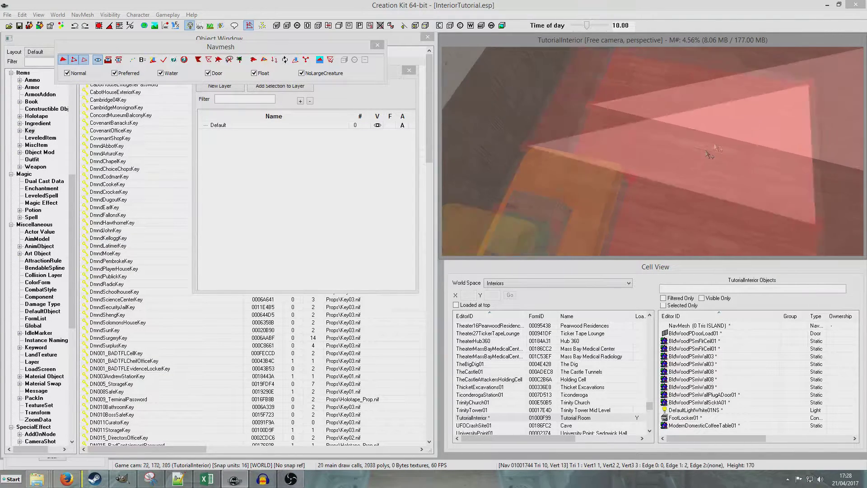
{"action": "middle_click_drag", "start_coordinate": [698, 168], "coordinate": [699, 170]}
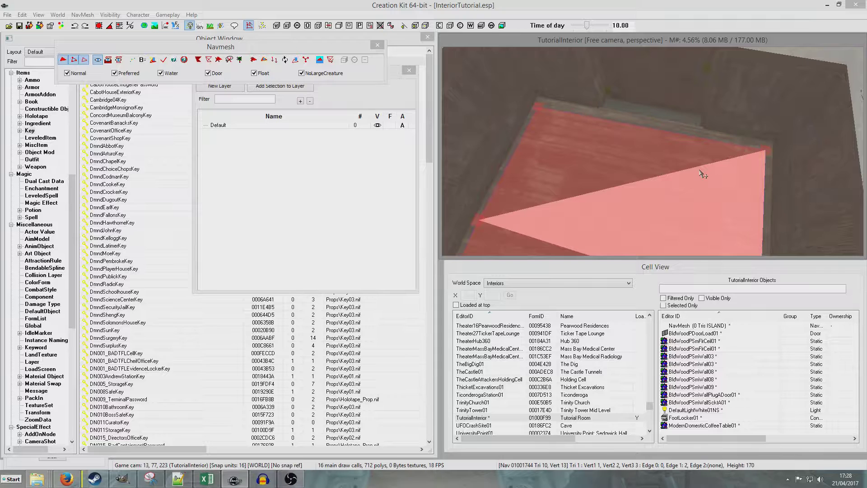
{"action": "left_click", "coordinate": [264, 53]}
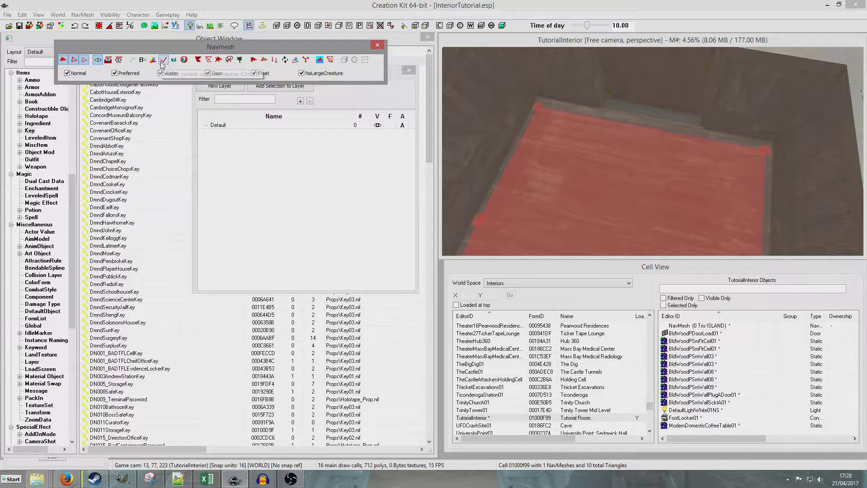
{"action": "left_click", "coordinate": [253, 60]}
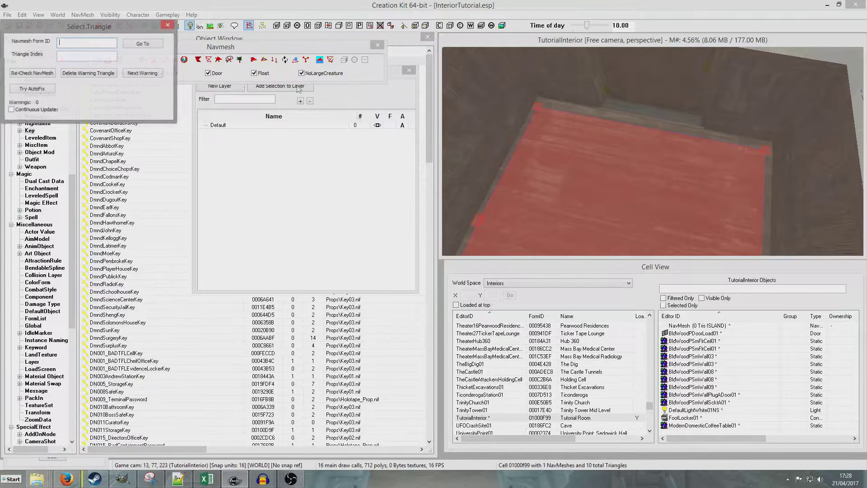
{"action": "left_click", "coordinate": [40, 73]}
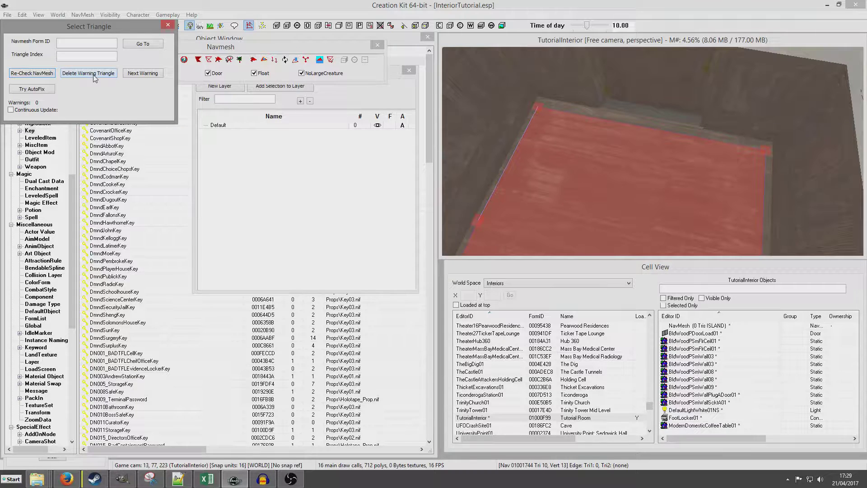
{"action": "left_click", "coordinate": [168, 24]}
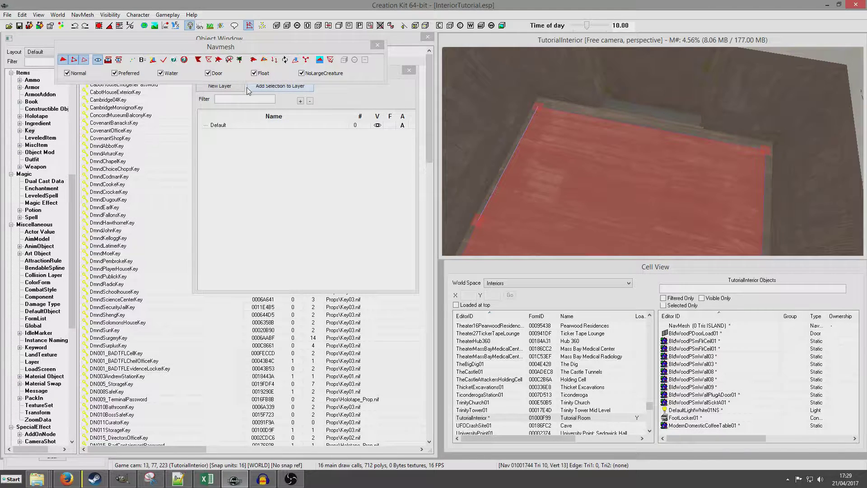
Finalize the current cell's navmesh to link it to the door
{"action": "left_click", "coordinate": [264, 60]}
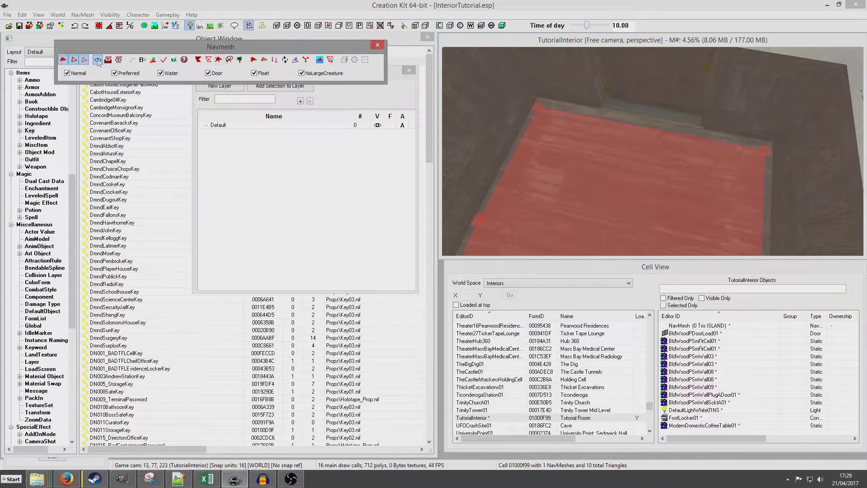
{"action": "left_click", "coordinate": [163, 59]}
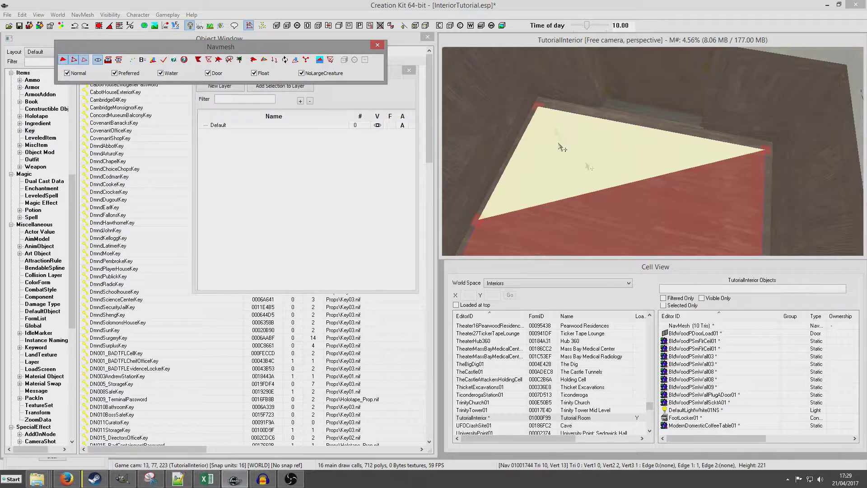
Examine the door triangle against the door marker with markers shown, and view the same area with markers hidden
{"action": "left_click", "coordinate": [575, 45]}
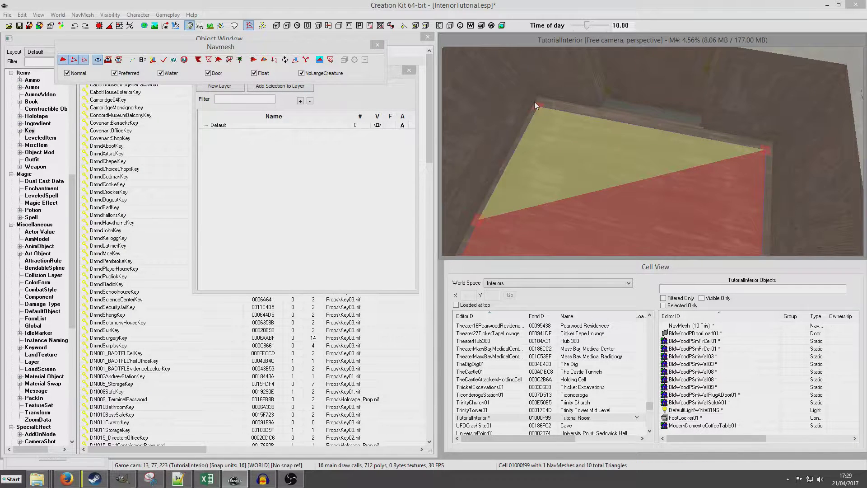
{"action": "key", "text": "m"}
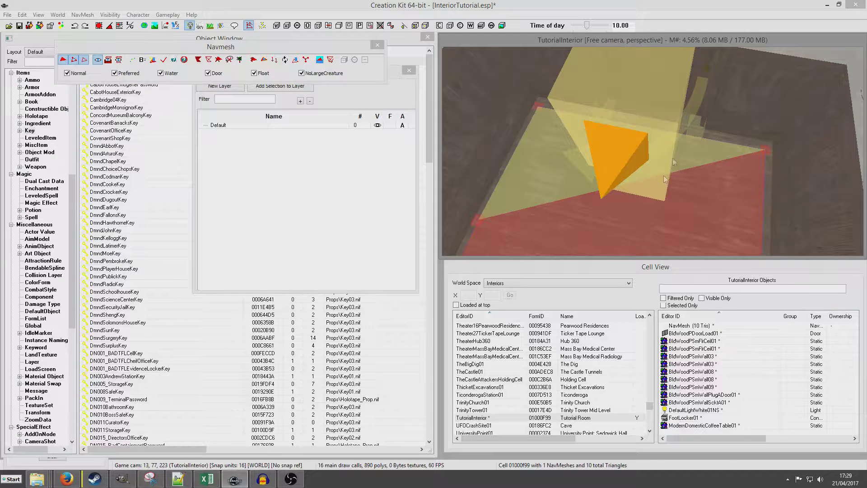
{"action": "scroll", "coordinate": [628, 123], "scroll_direction": "down", "scroll_amount": 6}
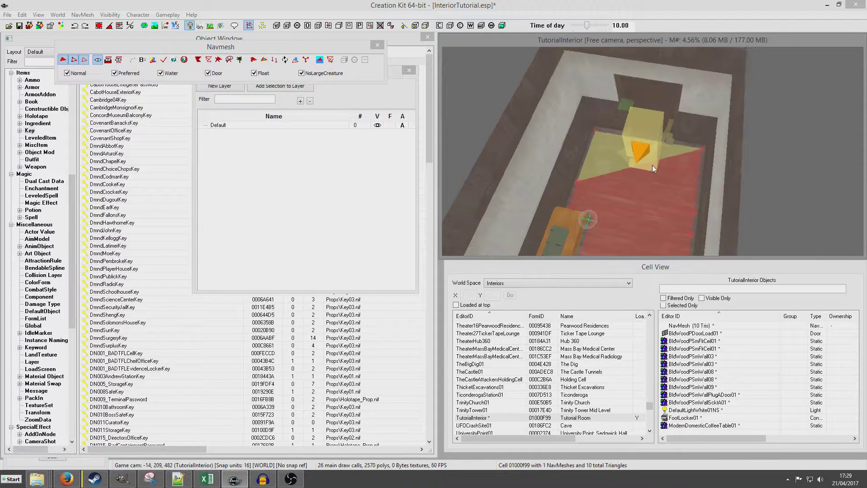
{"action": "middle_click_drag", "start_coordinate": [652, 164], "coordinate": [654, 149], "text": "shift"}
{"action": "key", "text": "m"}
{"action": "scroll", "coordinate": [655, 149], "scroll_direction": "up", "scroll_amount": 6}
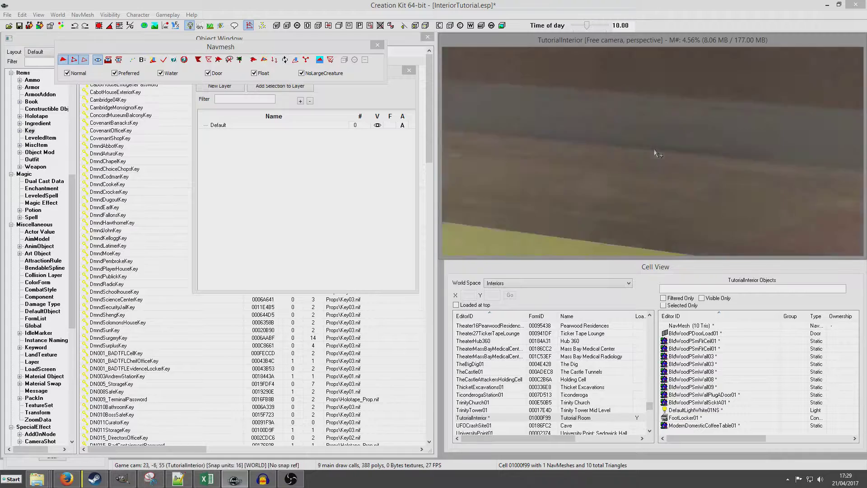
{"action": "scroll", "coordinate": [655, 149], "scroll_direction": "down", "scroll_amount": 5}
{"action": "scroll", "coordinate": [654, 150], "scroll_direction": "up", "scroll_amount": 2}
{"action": "scroll", "coordinate": [655, 149], "scroll_direction": "down", "scroll_amount": 8}
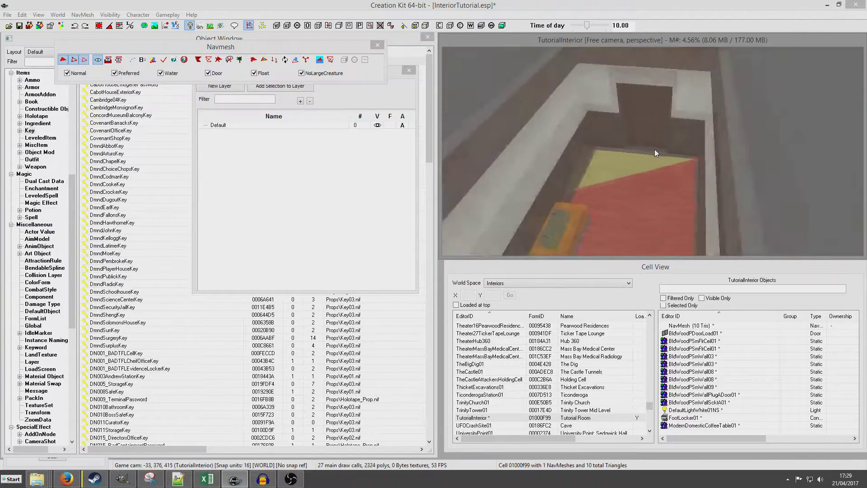
{"action": "scroll", "coordinate": [654, 152], "scroll_direction": "up", "scroll_amount": 6}
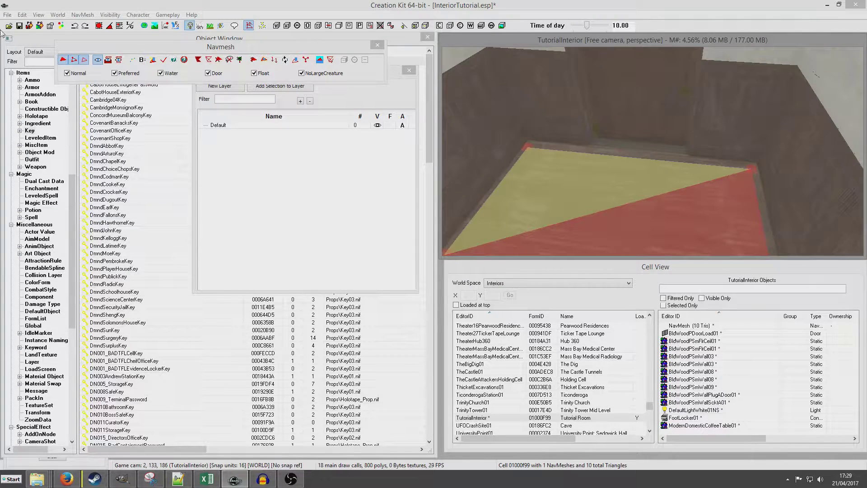
Save the plugin with the finalized interior navmesh
{"action": "left_click", "coordinate": [19, 26]}
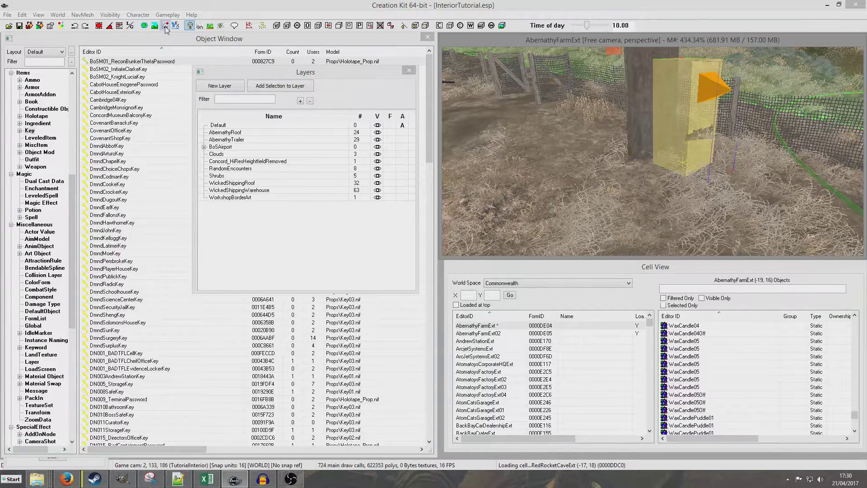
Show the navmesh in the AbernathyFarmExt cell and examine it around the freestanding door
{"action": "left_click", "coordinate": [249, 26]}
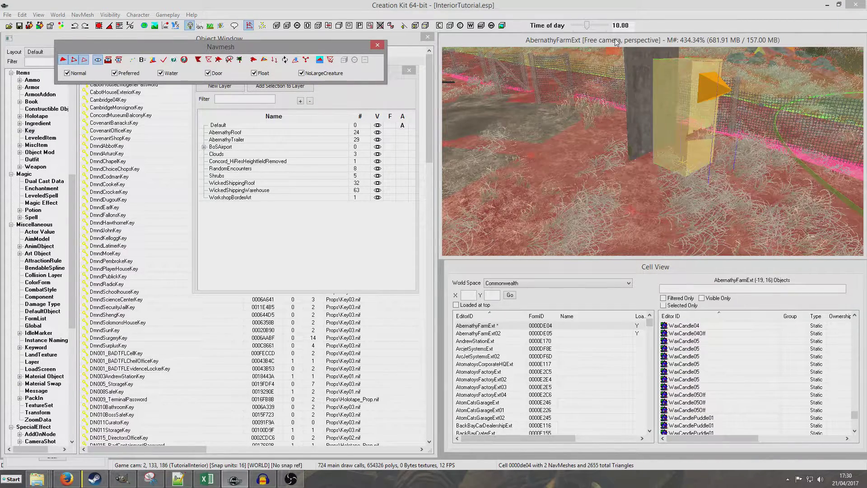
{"action": "scroll", "coordinate": [641, 86], "scroll_direction": "down", "scroll_amount": 5}
{"action": "scroll", "coordinate": [651, 107], "scroll_direction": "up", "scroll_amount": 5}
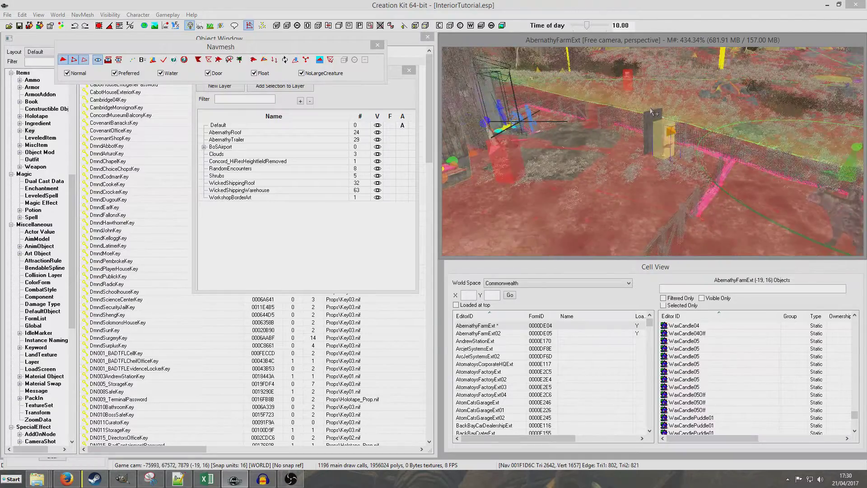
{"action": "scroll", "coordinate": [651, 107], "scroll_direction": "up", "scroll_amount": 5}
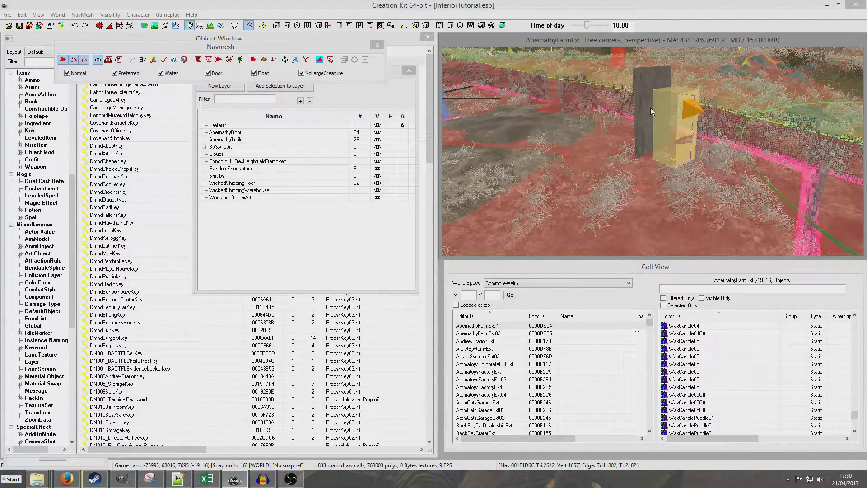
{"action": "scroll", "coordinate": [651, 107], "scroll_direction": "up", "scroll_amount": 3}
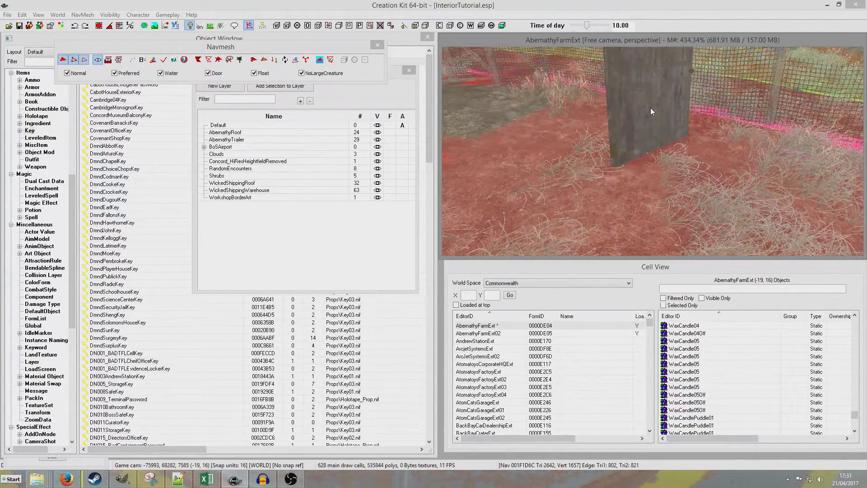
Finalize the AbernathyFarmExt cell's navmesh, checking the door-linked triangles and their neighbours around the freestanding door, and save the plugin
{"action": "left_click", "coordinate": [164, 60]}
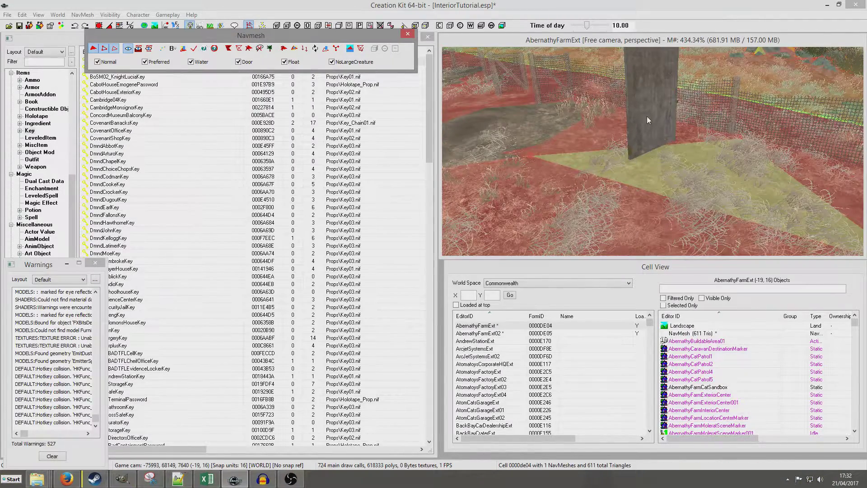
{"action": "left_click", "coordinate": [664, 172]}
{"action": "left_click", "coordinate": [585, 122]}
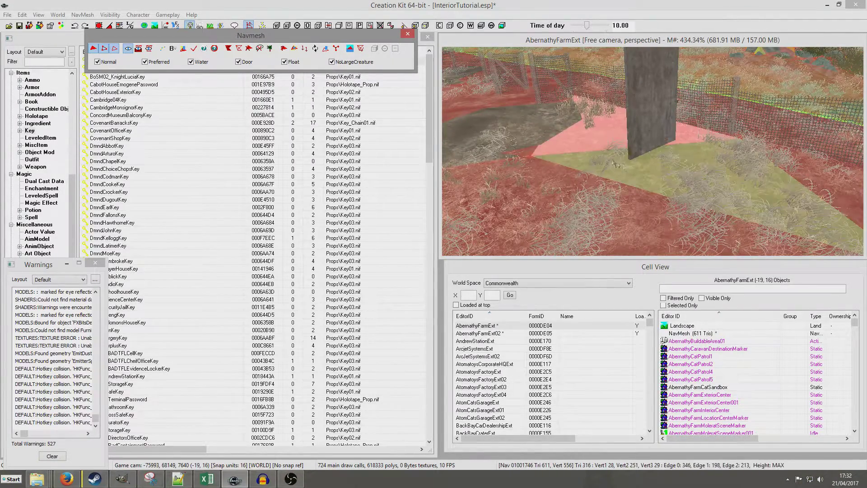
{"action": "left_click", "coordinate": [630, 169]}
{"action": "left_click", "coordinate": [596, 147]}
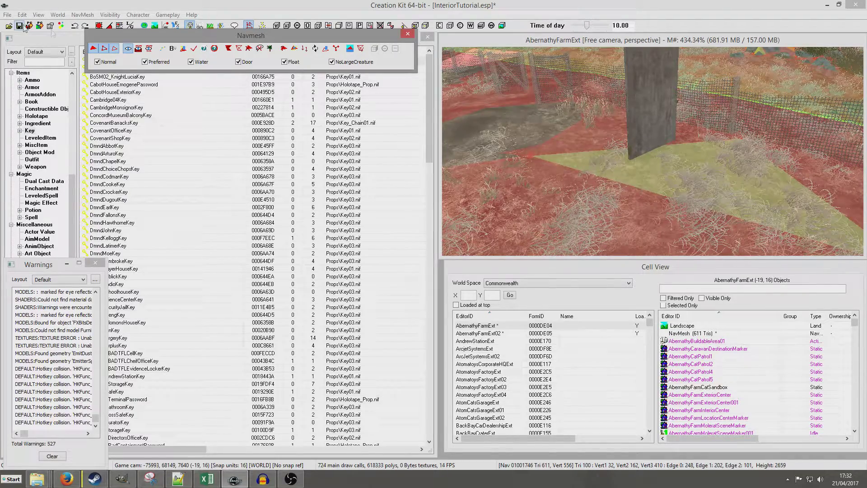
{"action": "left_click", "coordinate": [741, 172]}
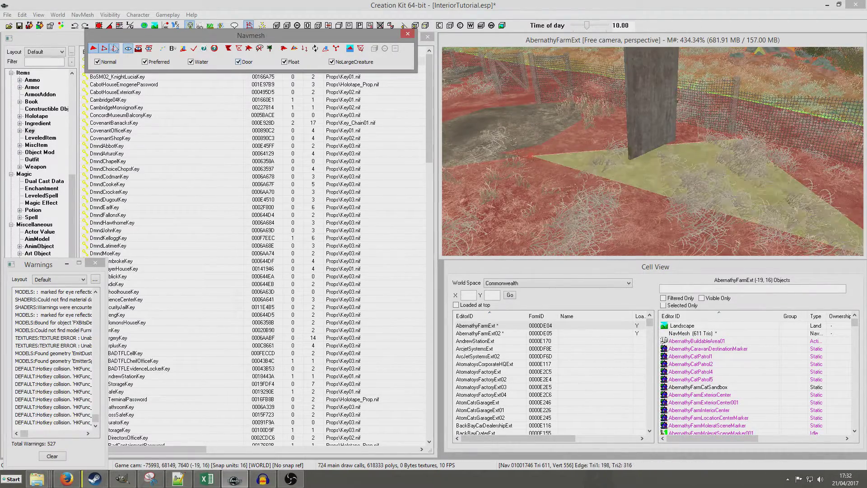
{"action": "left_click", "coordinate": [20, 25]}
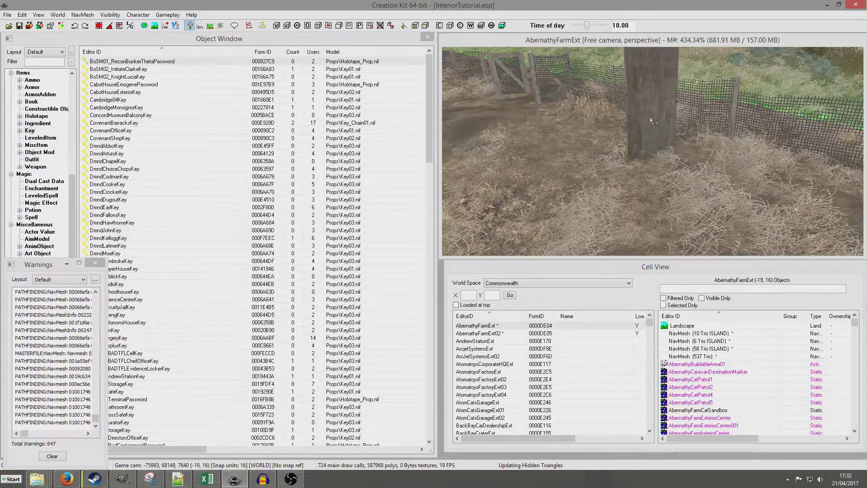
{"action": "left_click", "coordinate": [82, 15]}
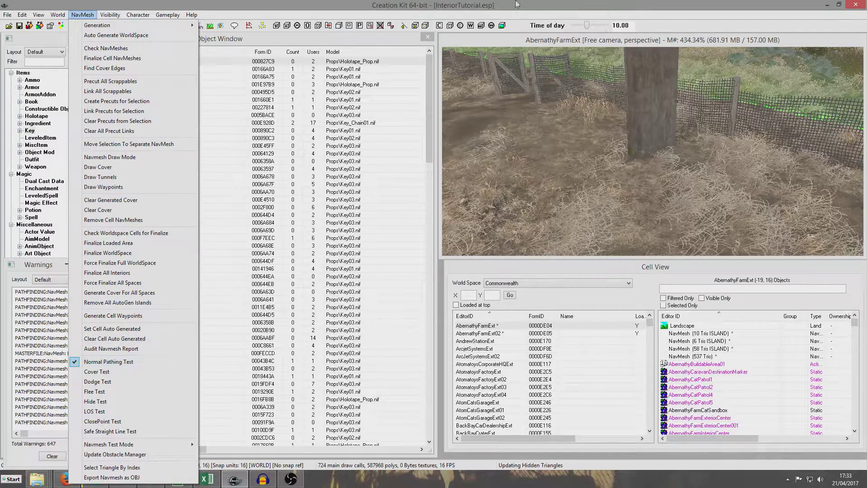
{"action": "left_click", "coordinate": [554, 40]}
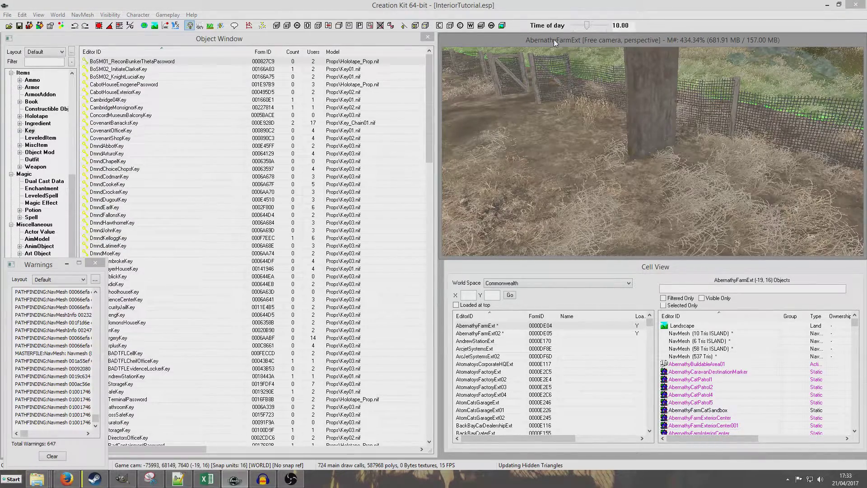